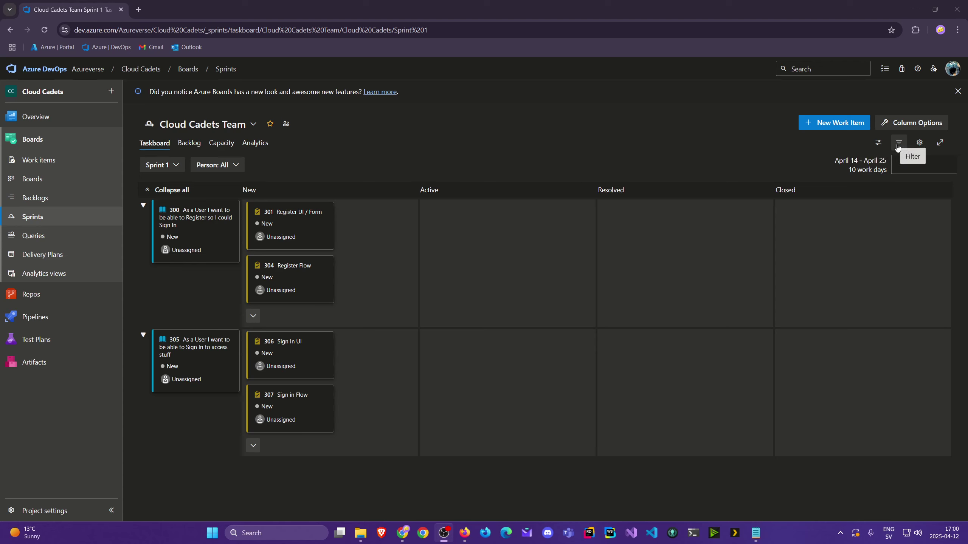
Preview the taskboard's Work details and Planning side panes and its filter bar, leaving all of them hidden.
click(880, 144)
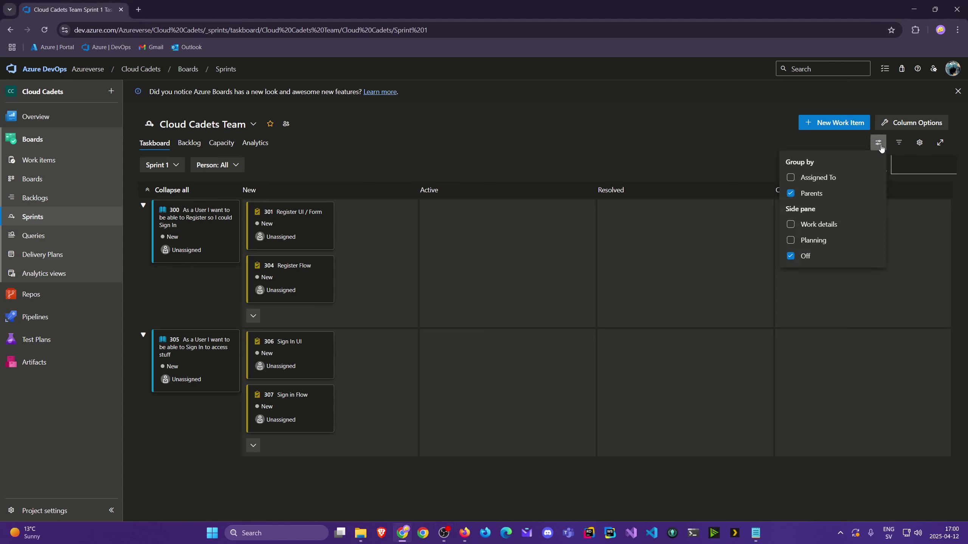
click(790, 227)
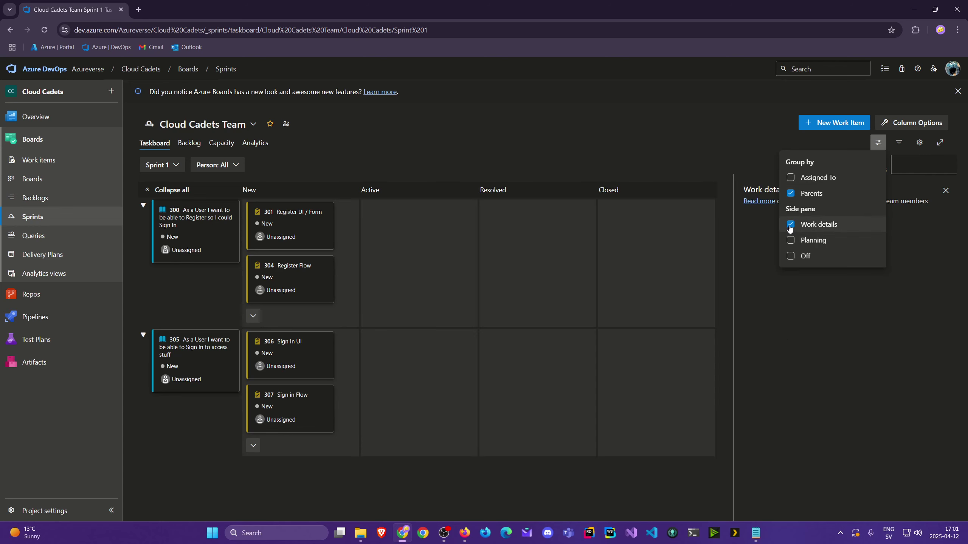
click(790, 241)
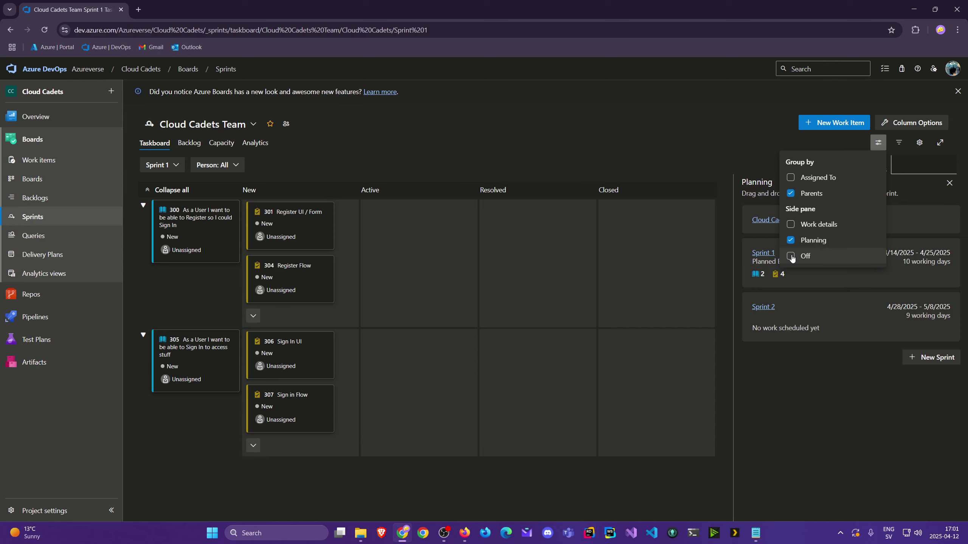
click(790, 256)
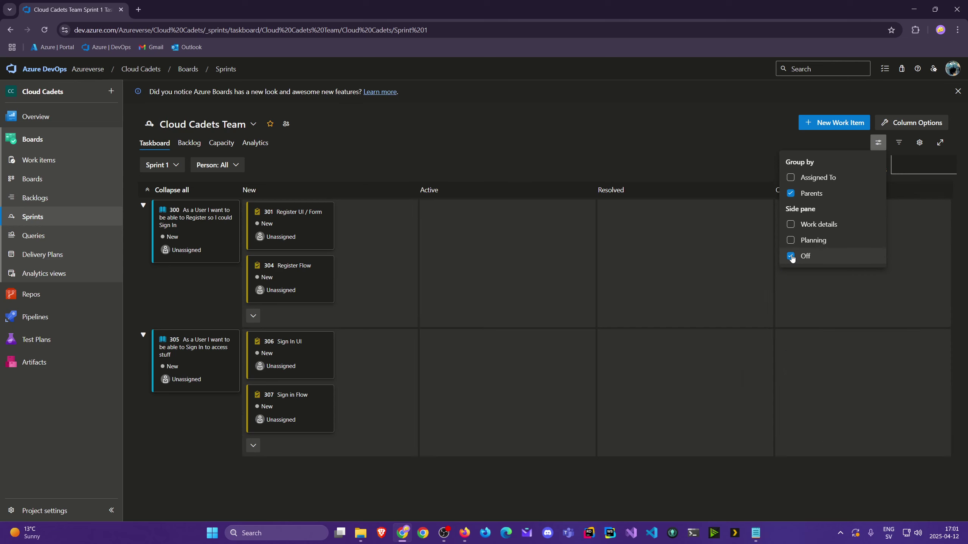
click(899, 142)
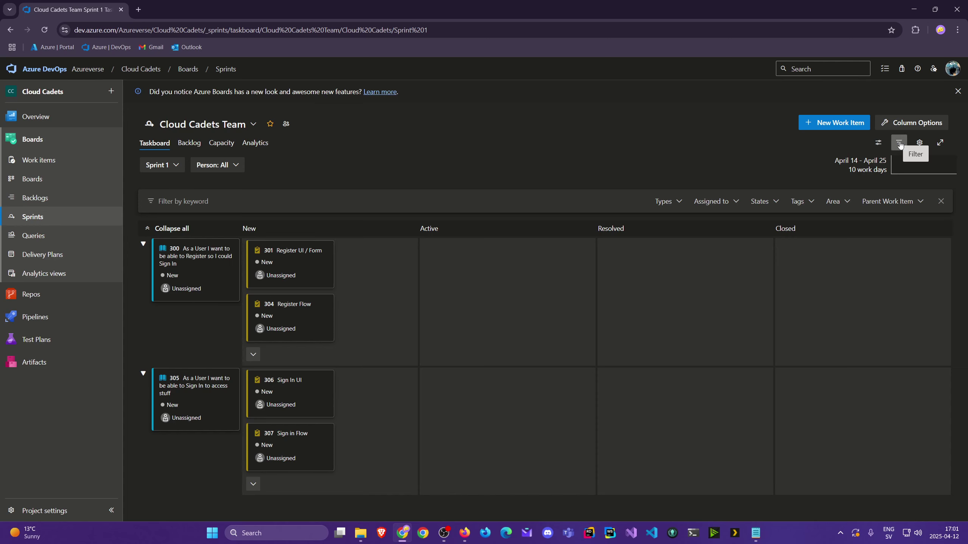
click(899, 144)
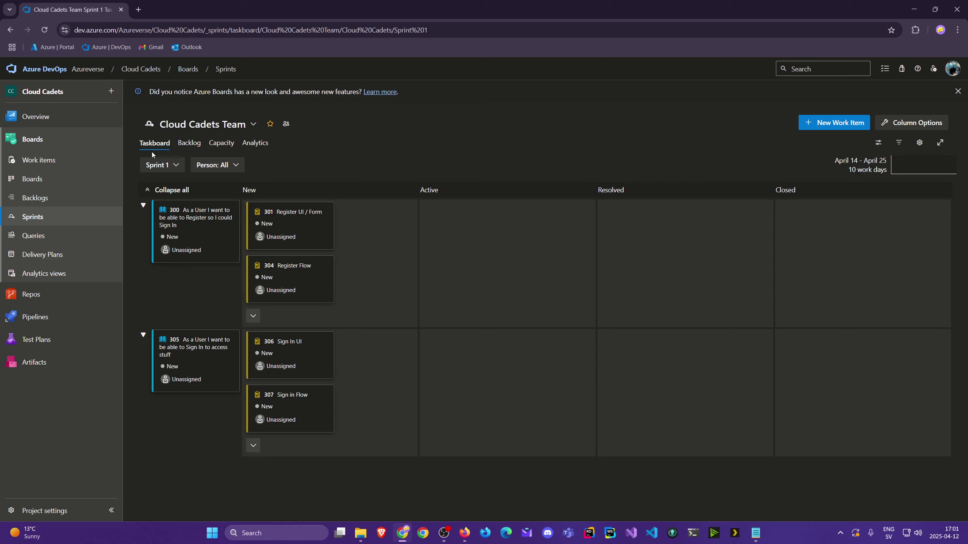
Open the Sprint 1 backlog and inspect the details of the Sign In user story.
click(191, 145)
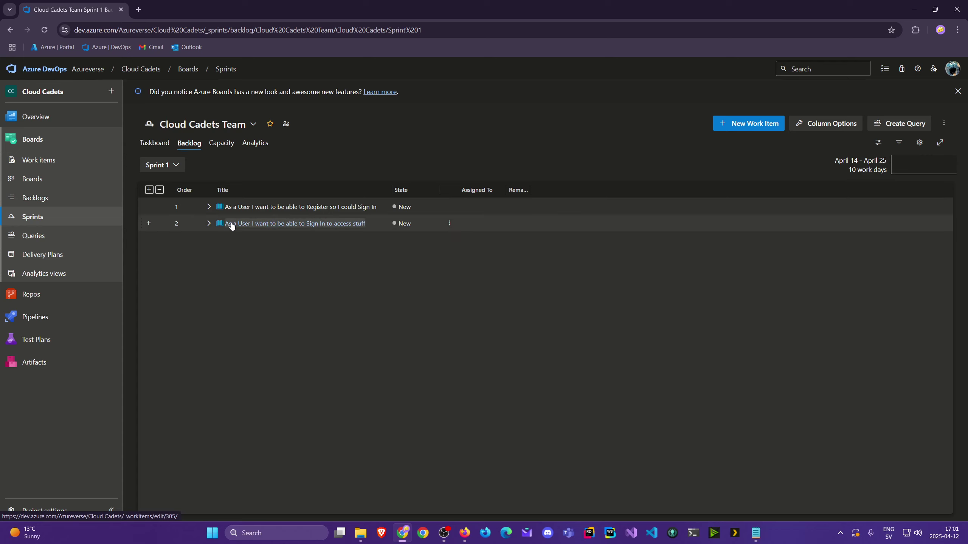
click(259, 224)
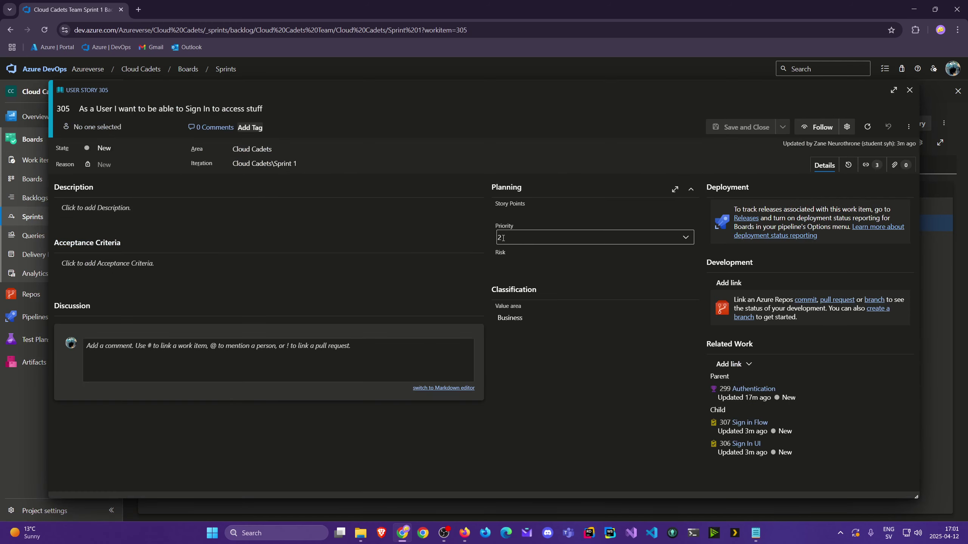
click(909, 91)
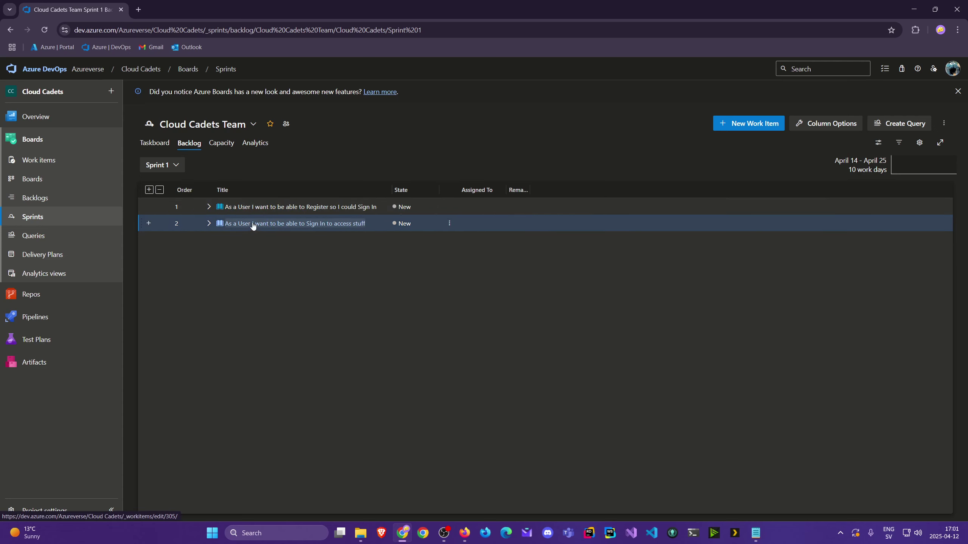
Try moving the Sign In story above the Register story in the sprint backlog, and restore the original order.
drag(253, 226, 246, 202)
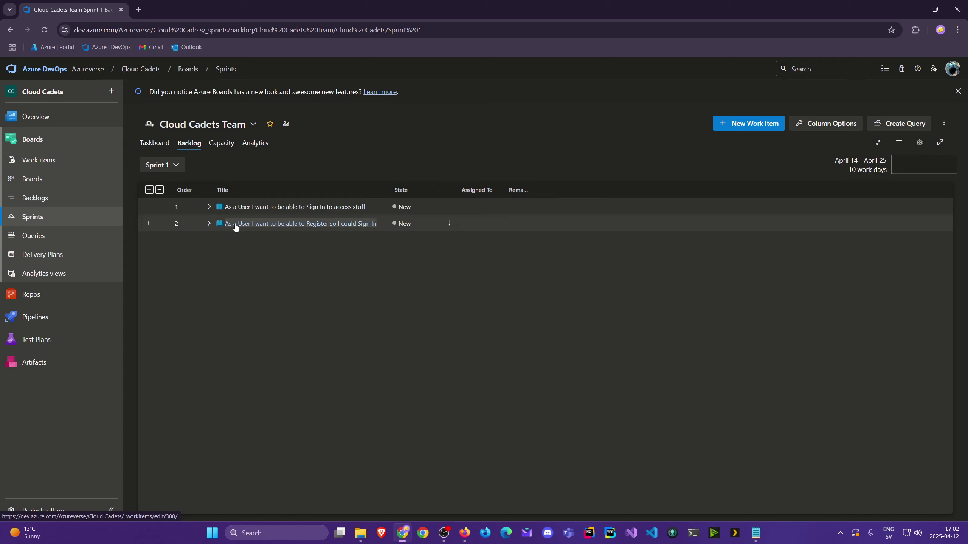
drag(239, 225, 233, 201)
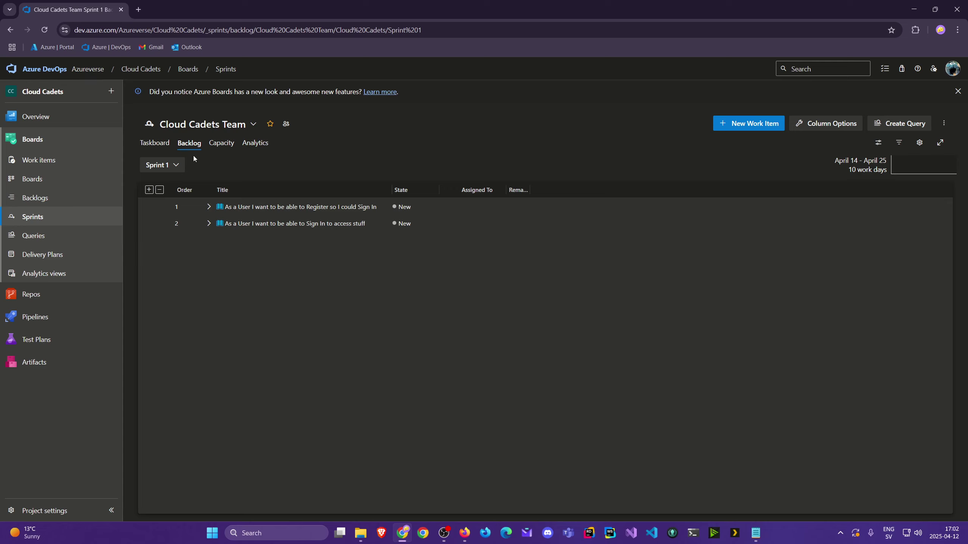
Try capacities per day of 8 and 6 for the team member in Sprint 1, and clear the entry again.
click(216, 143)
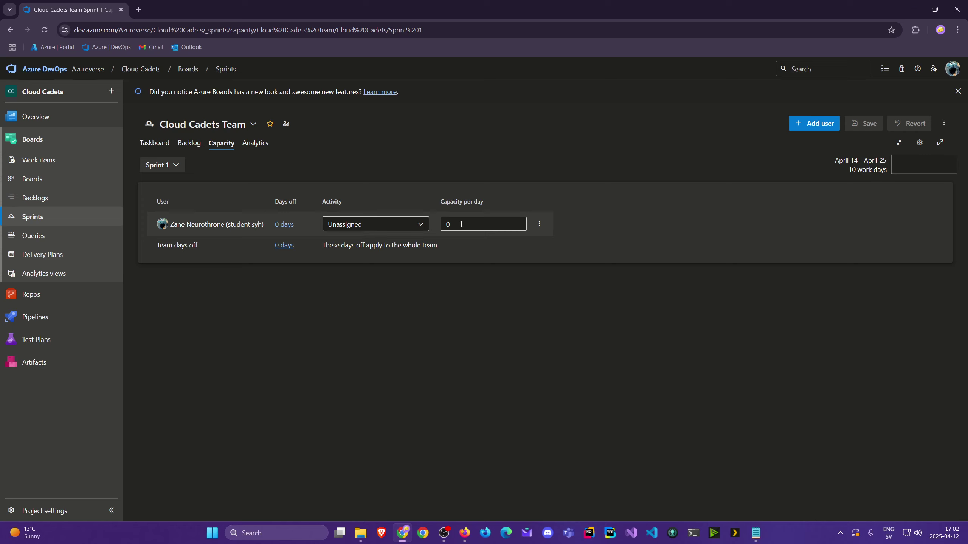
click(445, 223)
click(450, 224)
double_click(447, 224)
text(8)
drag(457, 228, 440, 224)
text(6)
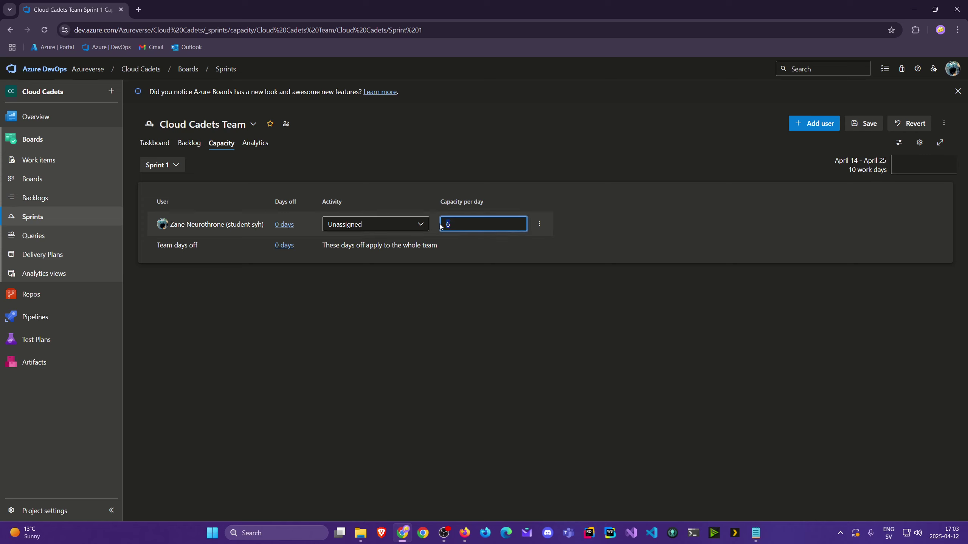
key(BackSpace)
click(472, 287)
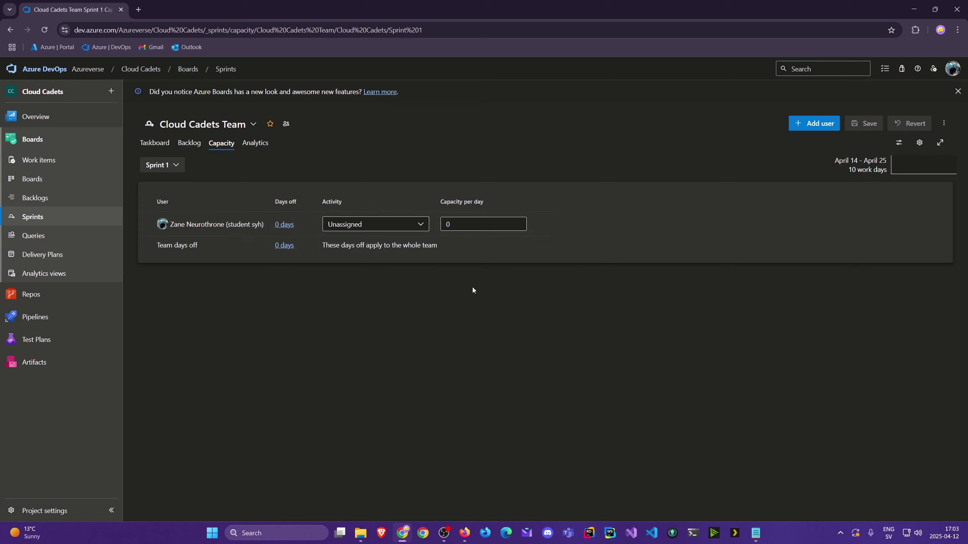
Look at the team member's days-off dialog and the available activity options without changing either.
click(285, 224)
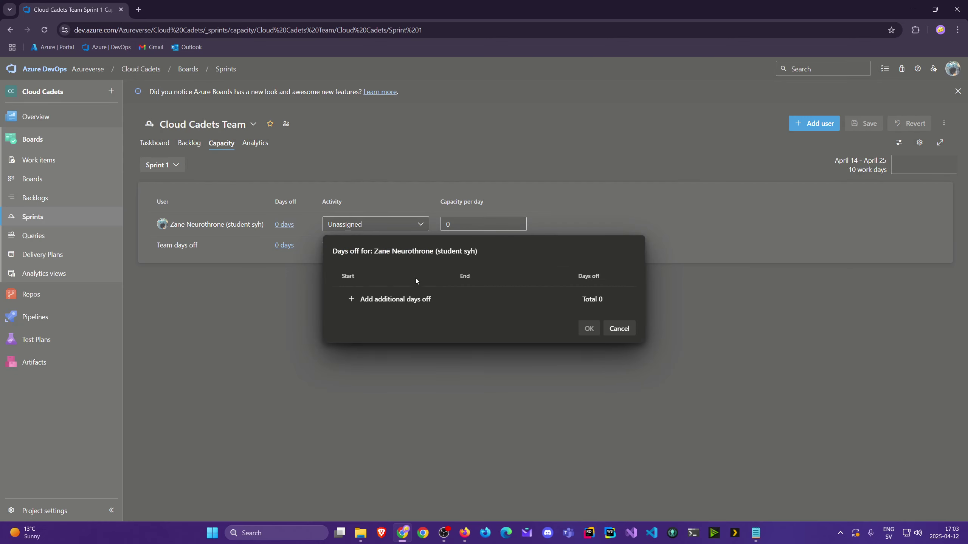
click(623, 331)
click(411, 224)
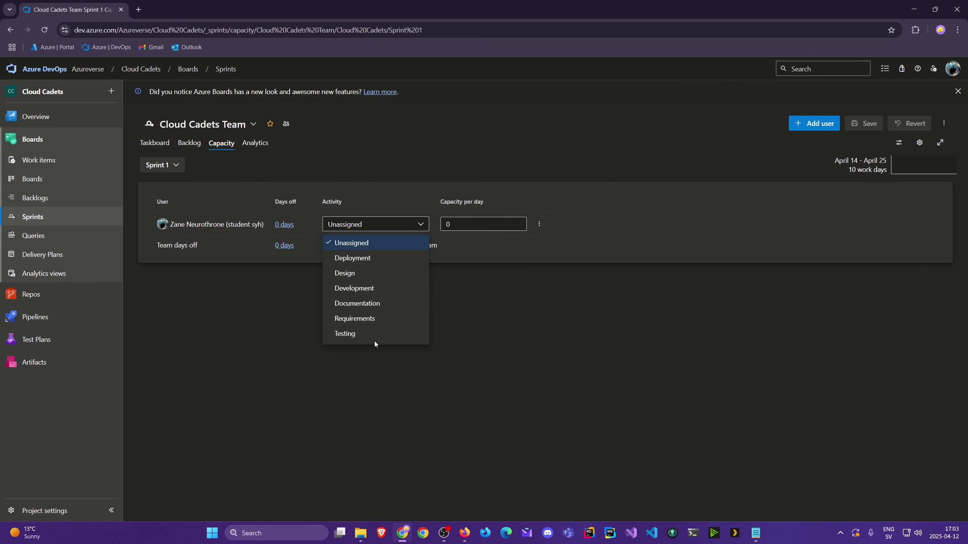
click(381, 395)
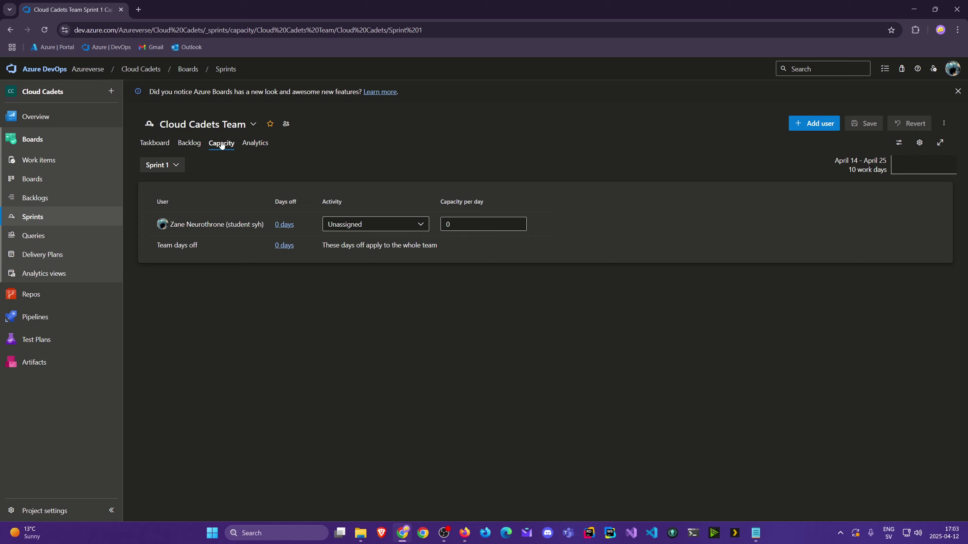
View the Sprint 1 burndown trend analytics and dismiss its introductory tour.
mouse_move(62, 121)
click(262, 146)
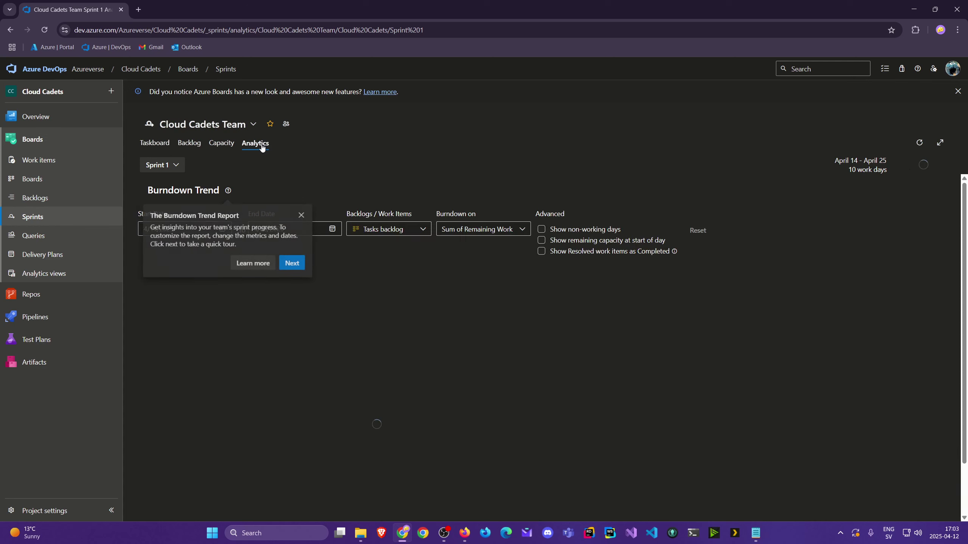
click(303, 215)
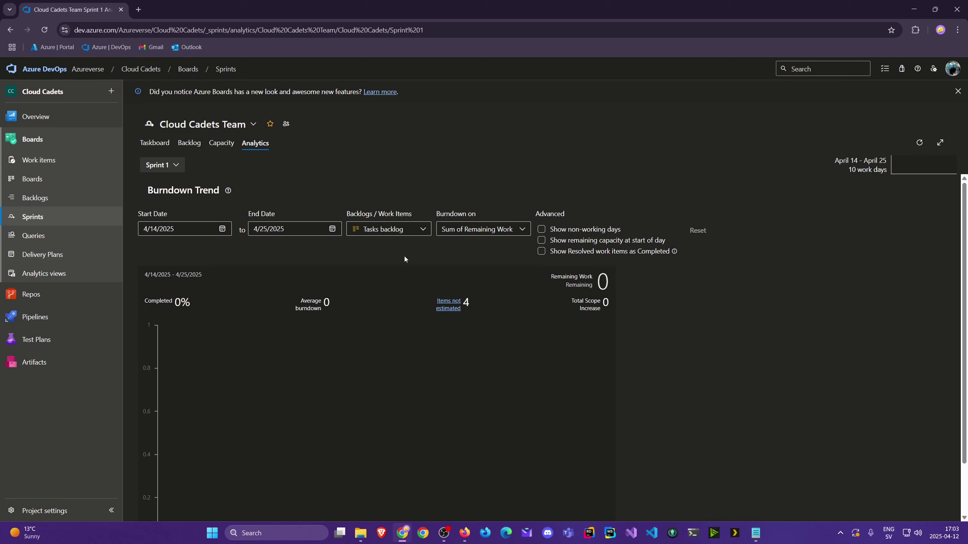
Add a Story Points column to the Sprint 1 backlog.
click(163, 146)
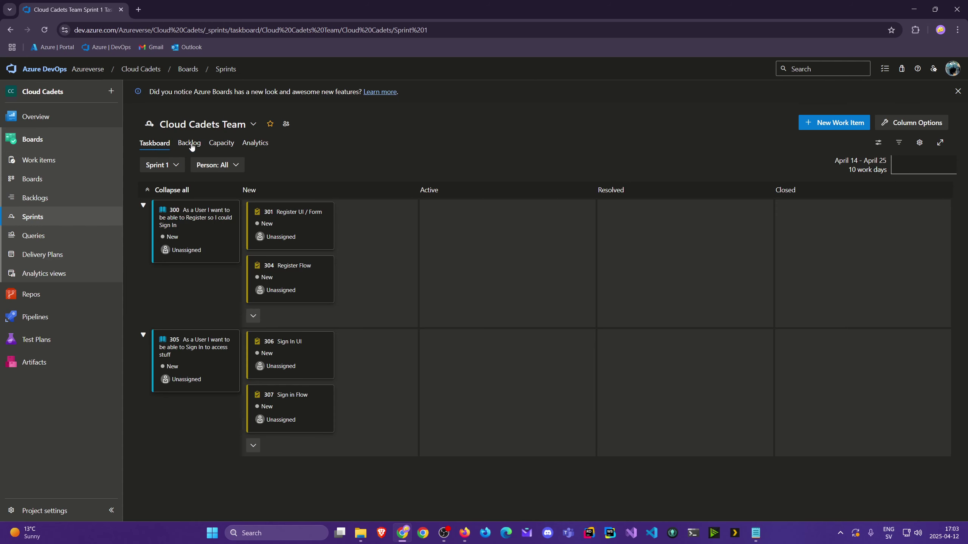
click(192, 146)
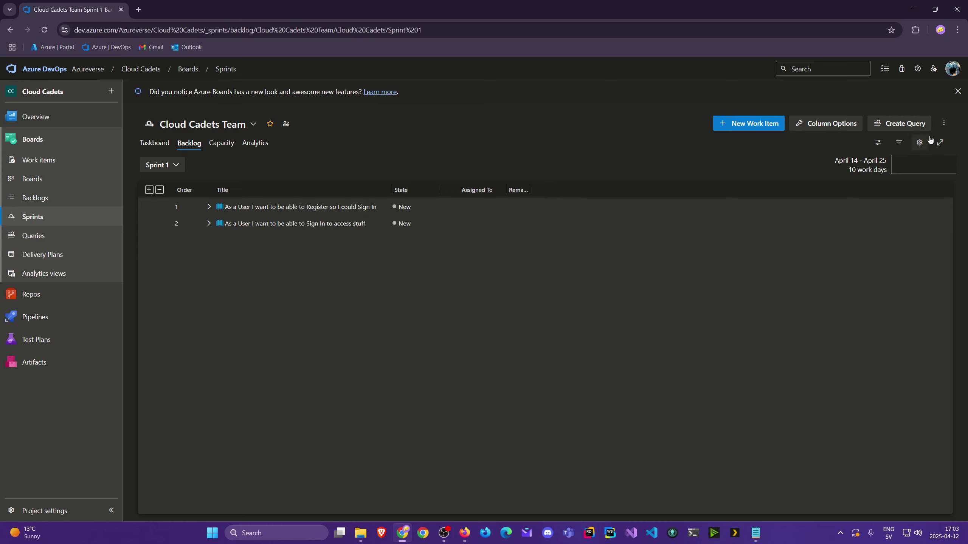
click(829, 124)
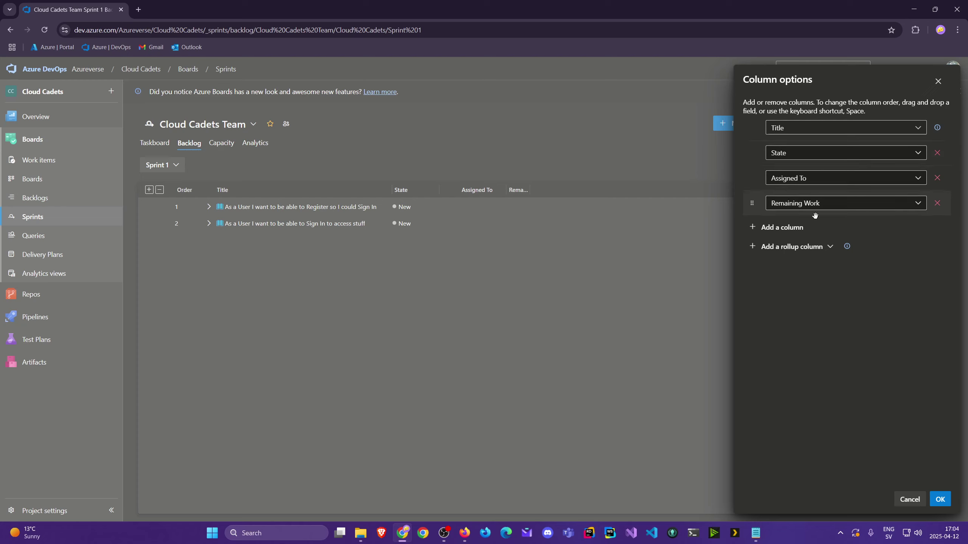
click(782, 227)
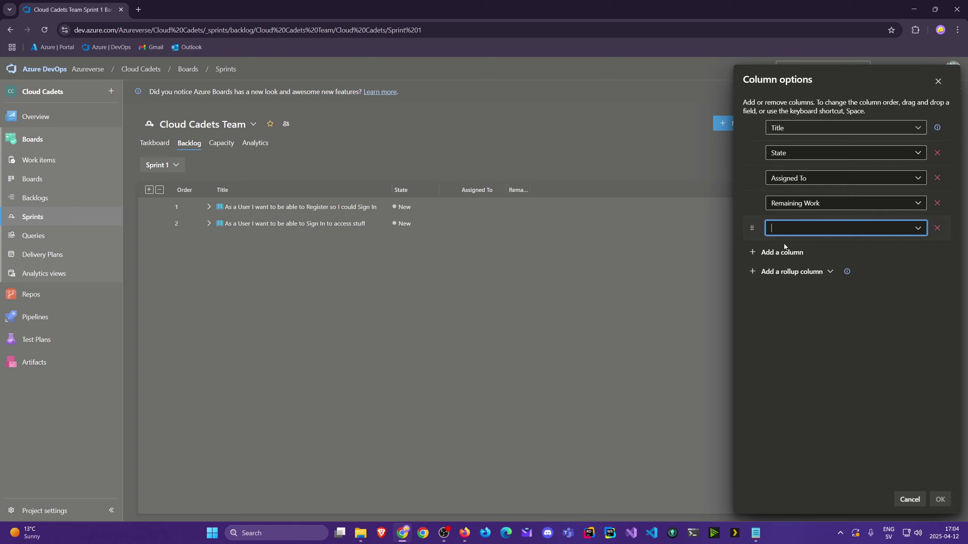
click(918, 229)
scroll(848, 295, down, 4)
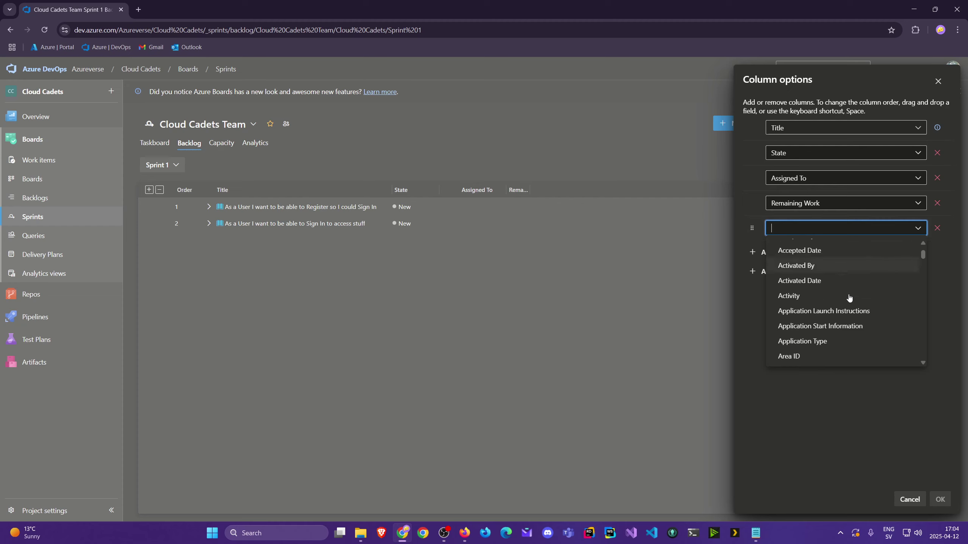
text(Story P)
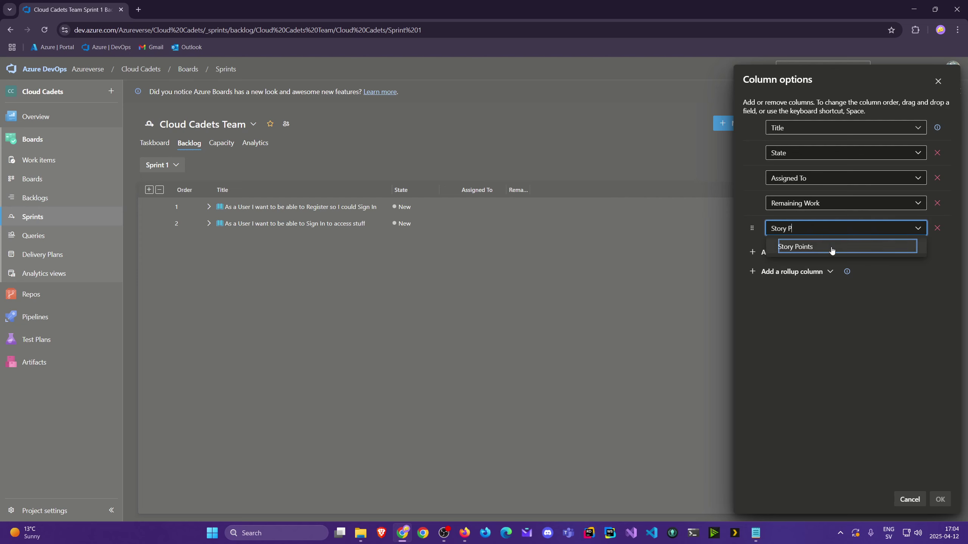
click(833, 261)
click(940, 499)
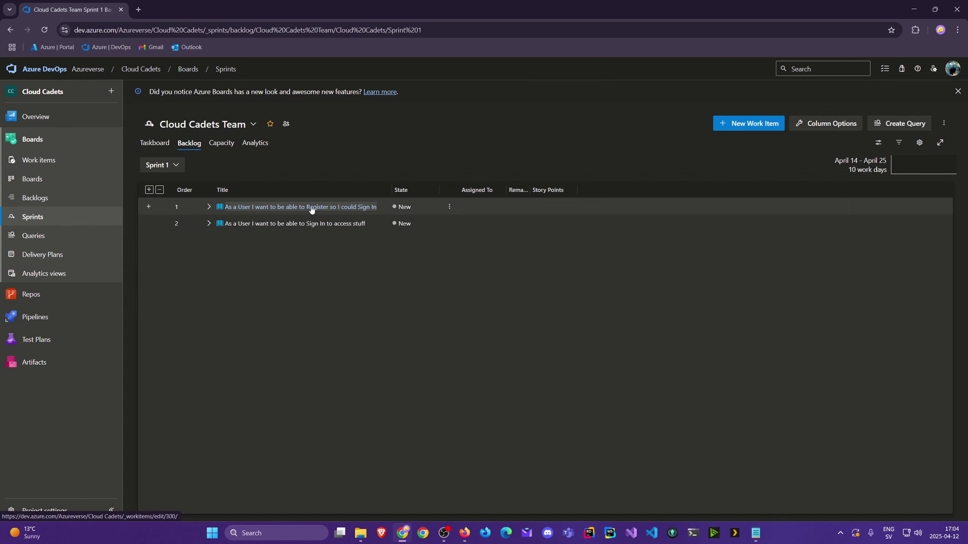
Set the Register user story's Story Points to 3 and save the work item.
click(311, 208)
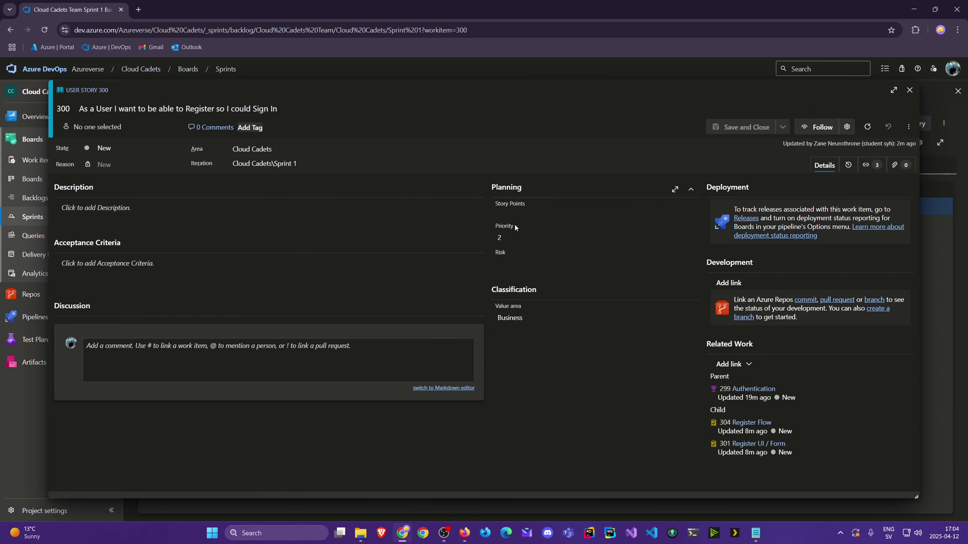
click(502, 216)
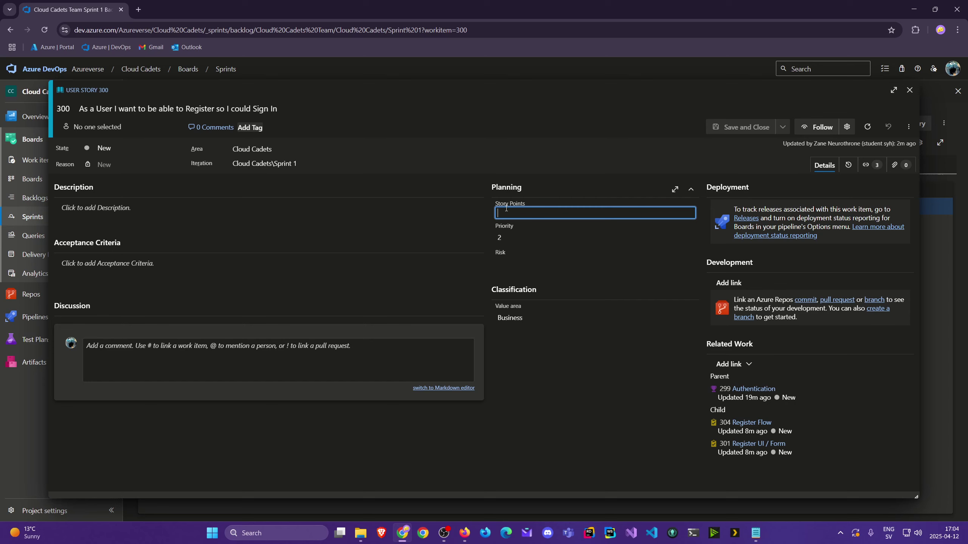
text(3)
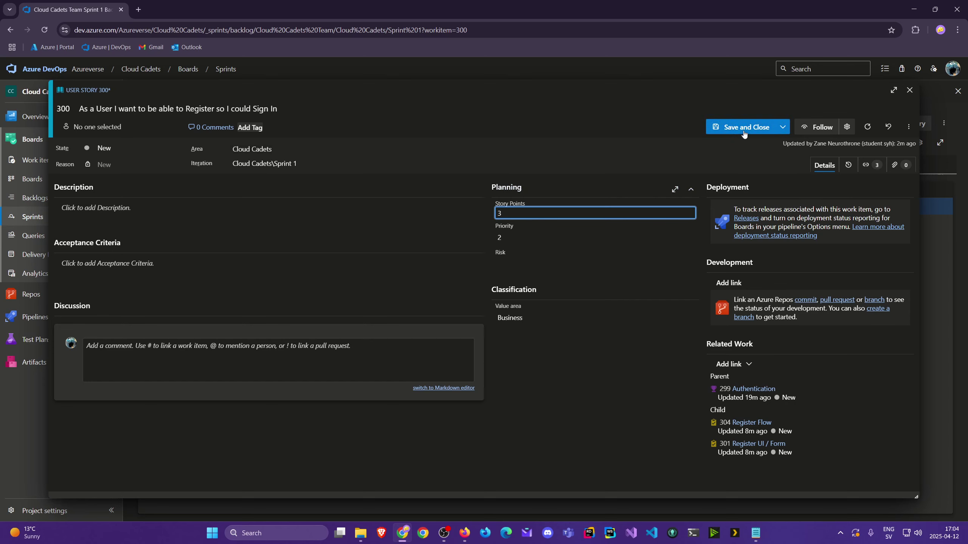
click(741, 128)
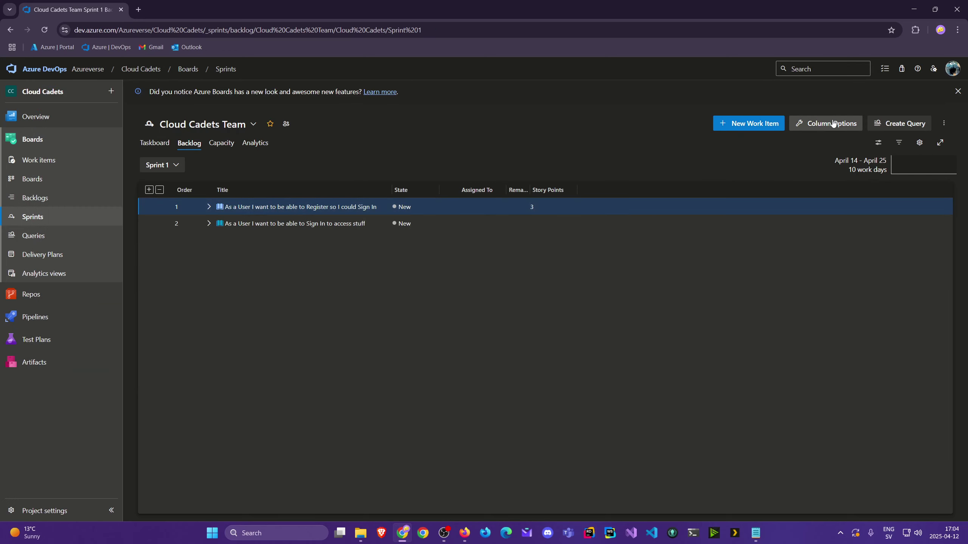
Look at the taskboard's column customization and close it without changes.
click(163, 144)
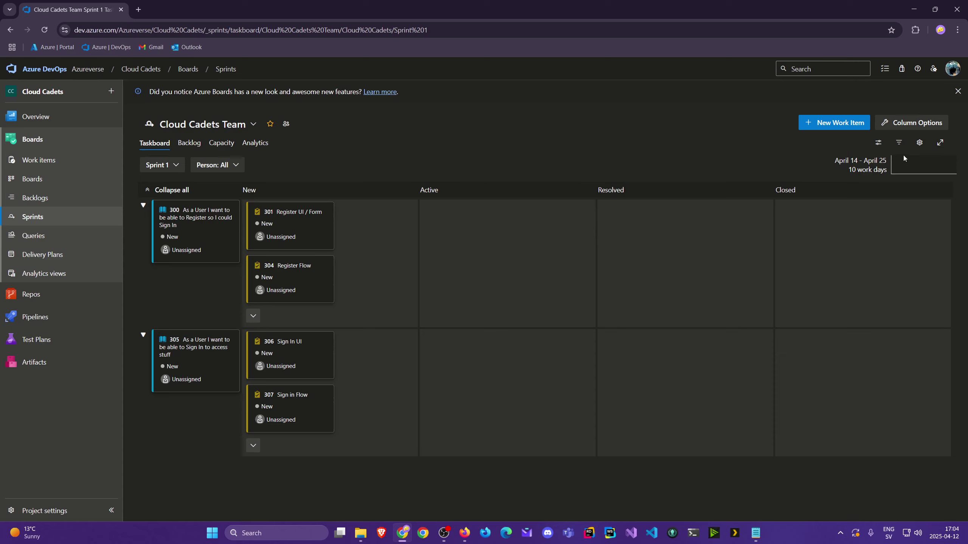
click(917, 123)
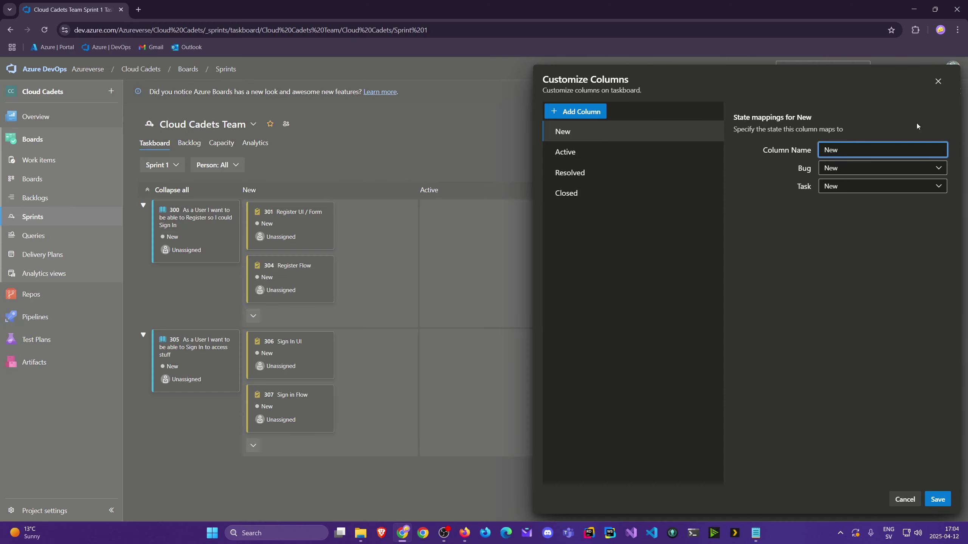
click(941, 81)
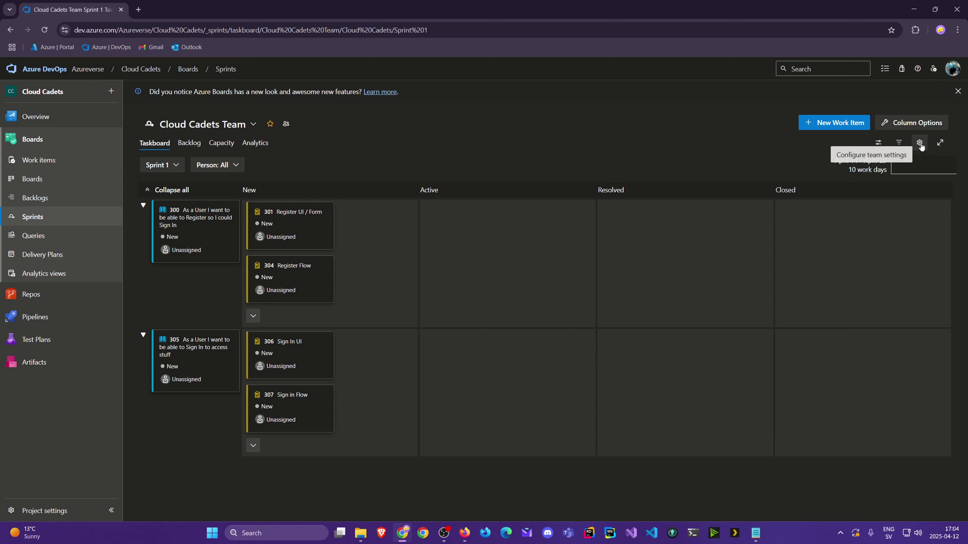
Add Story Points as an additional field on the taskboard's User Story cards in the team settings.
click(920, 144)
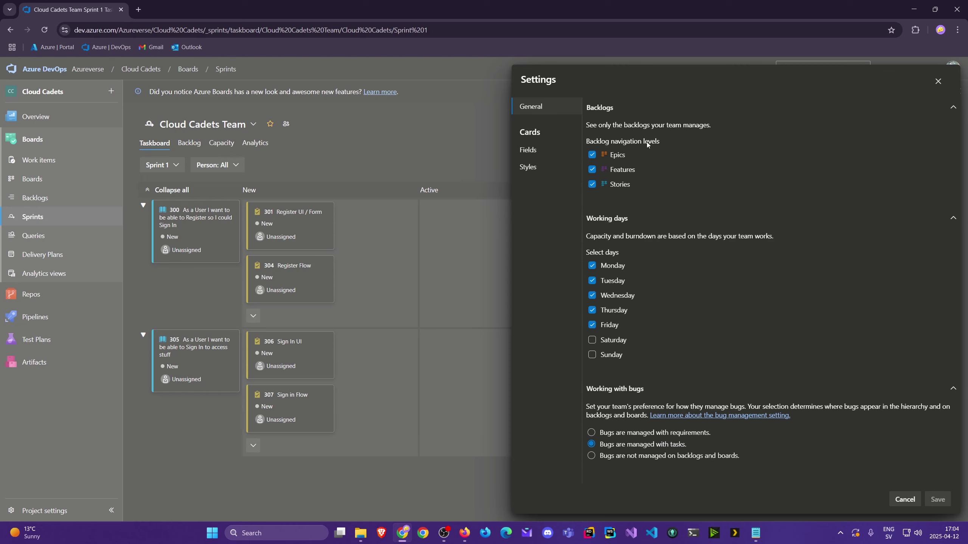
click(542, 153)
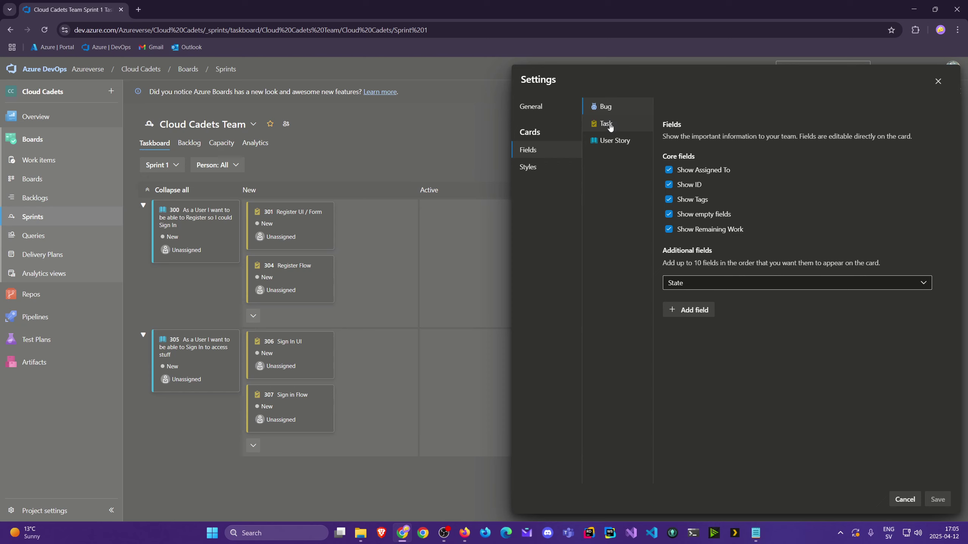
click(617, 147)
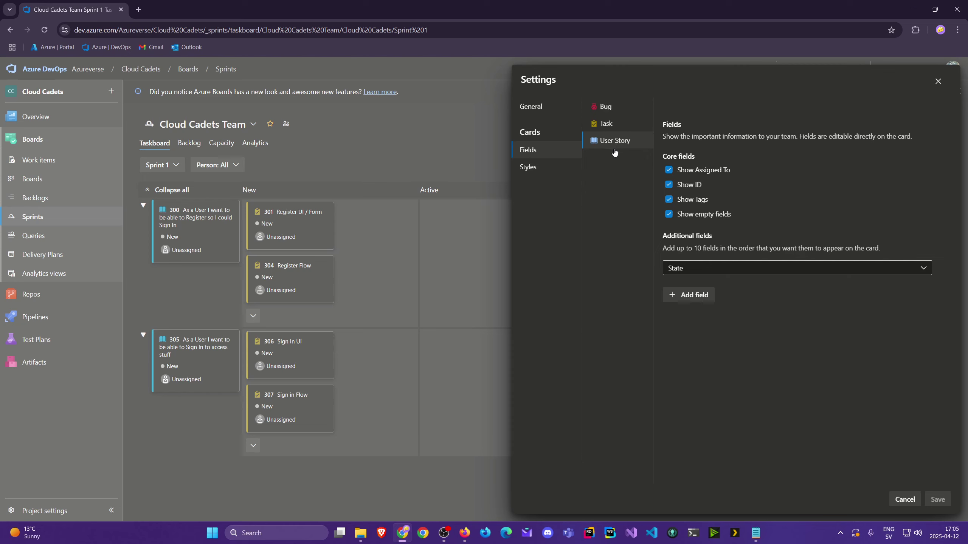
click(696, 295)
click(701, 292)
text(Story)
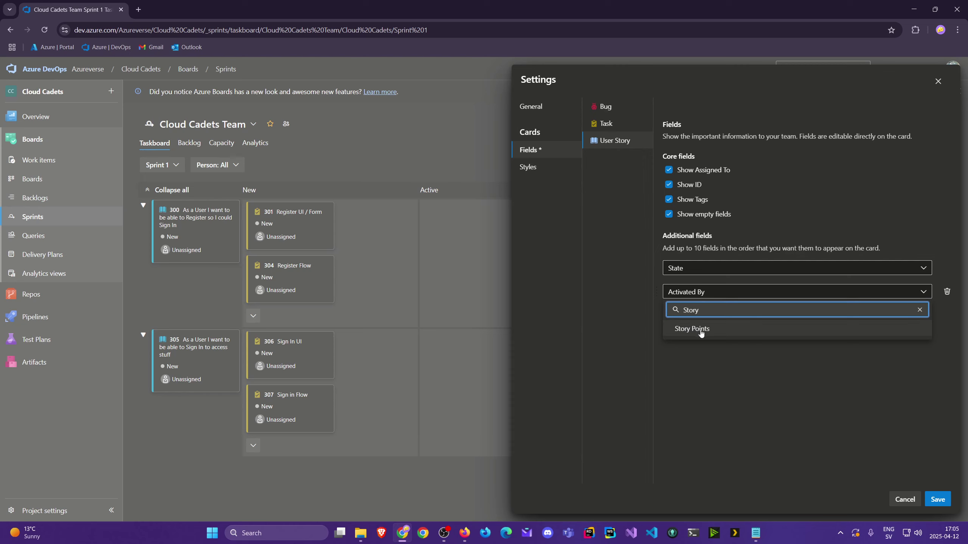
click(691, 328)
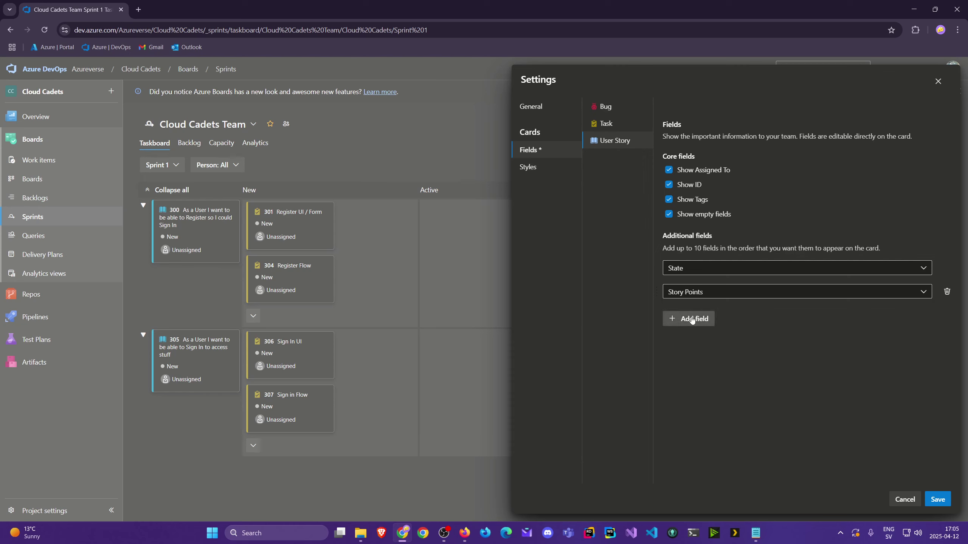
Add Priority as another field on the User Story cards, save the settings and reload the taskboard.
click(693, 319)
click(713, 315)
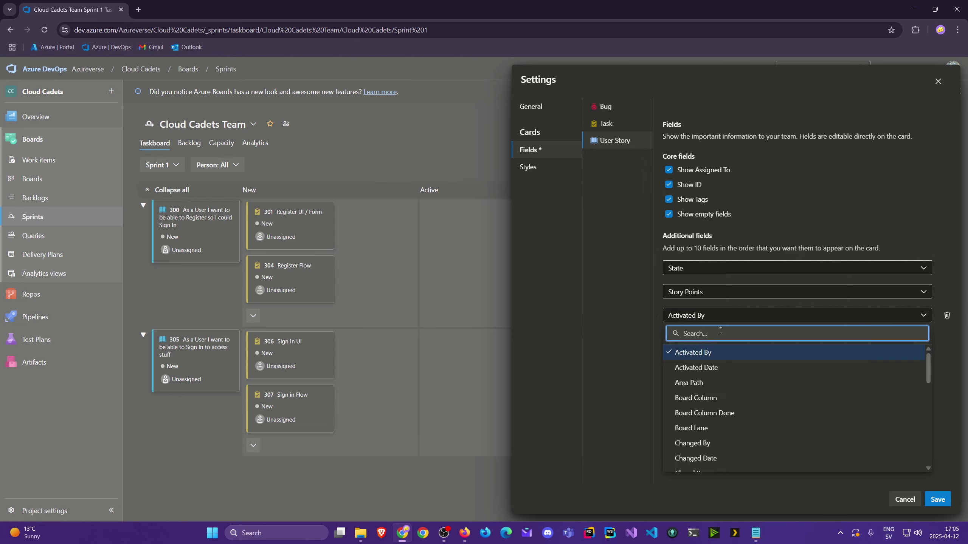
text(Priori)
click(685, 353)
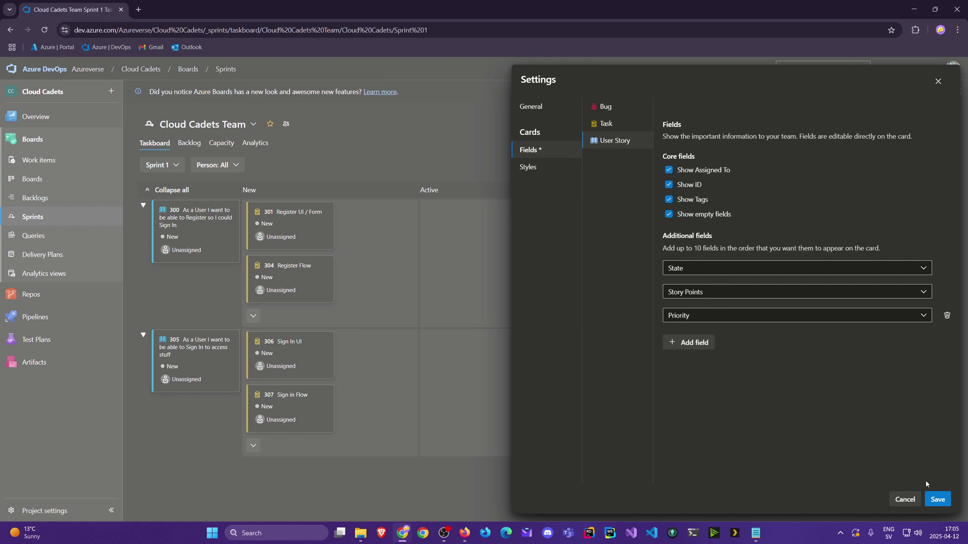
click(937, 500)
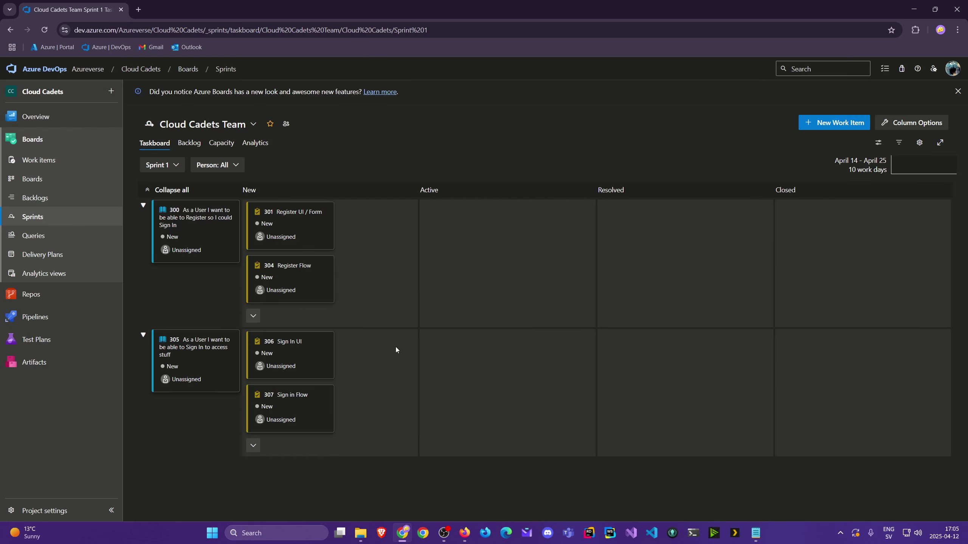
key(F5)
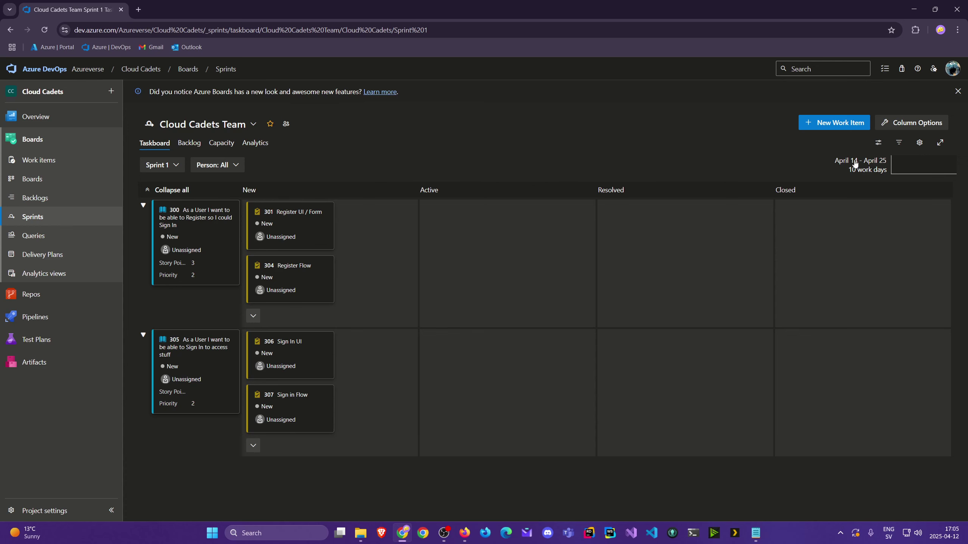
Review the card field settings for the Bug and Task types and close them without changes.
click(919, 142)
click(537, 150)
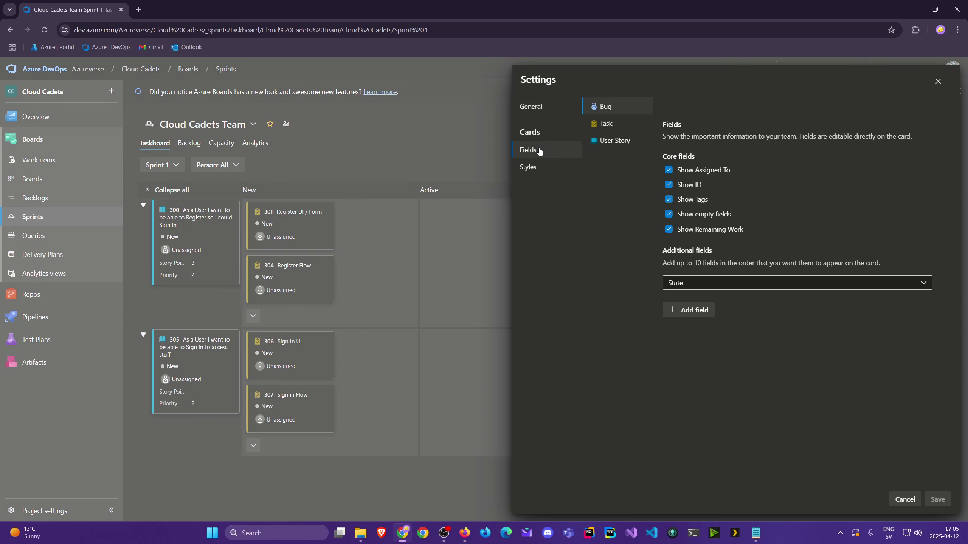
click(619, 125)
click(609, 107)
click(613, 125)
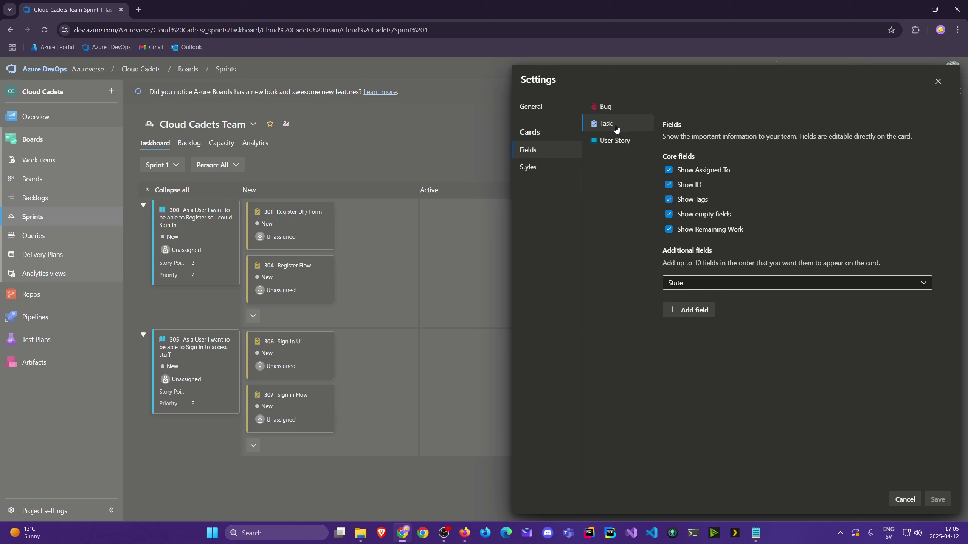
click(938, 81)
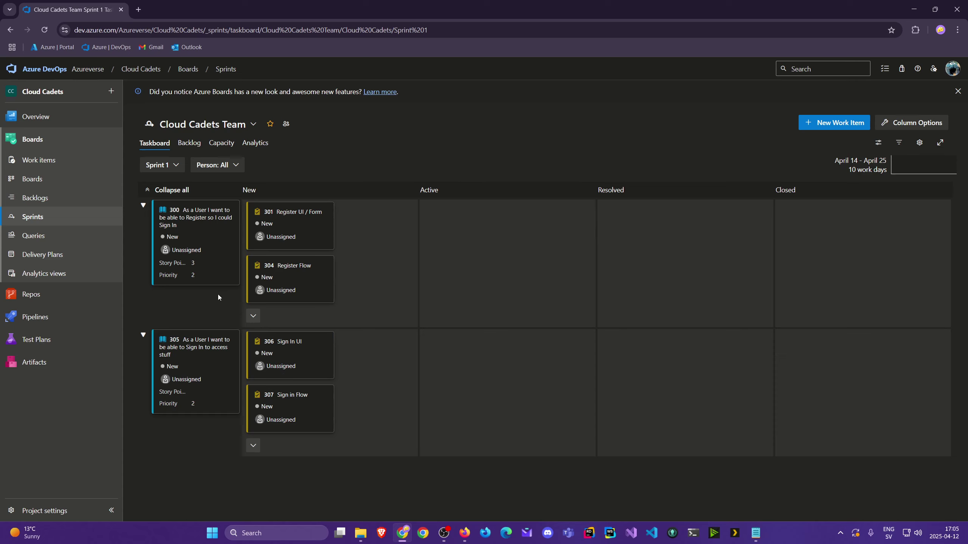
Set the Register user story's Priority to 1 and save the work item.
click(184, 218)
click(511, 235)
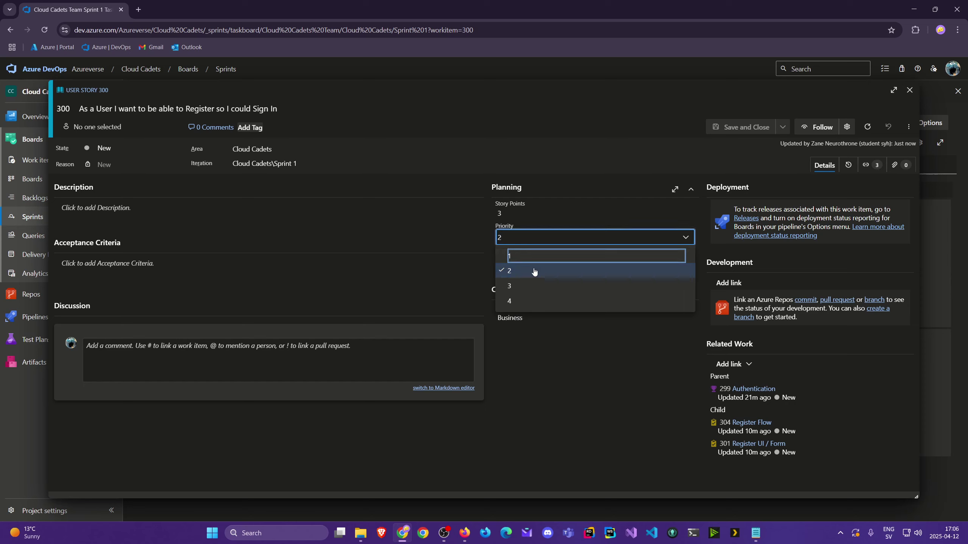
click(521, 259)
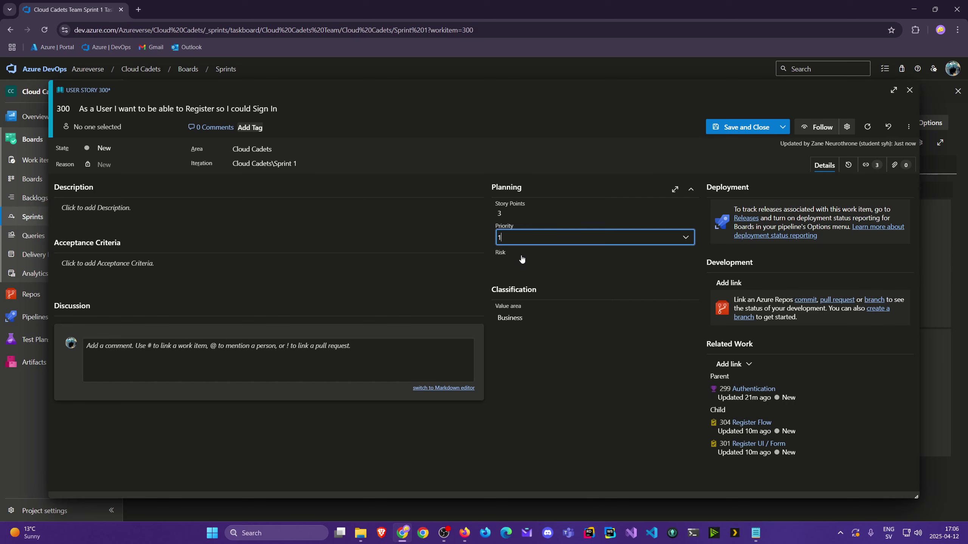
click(732, 127)
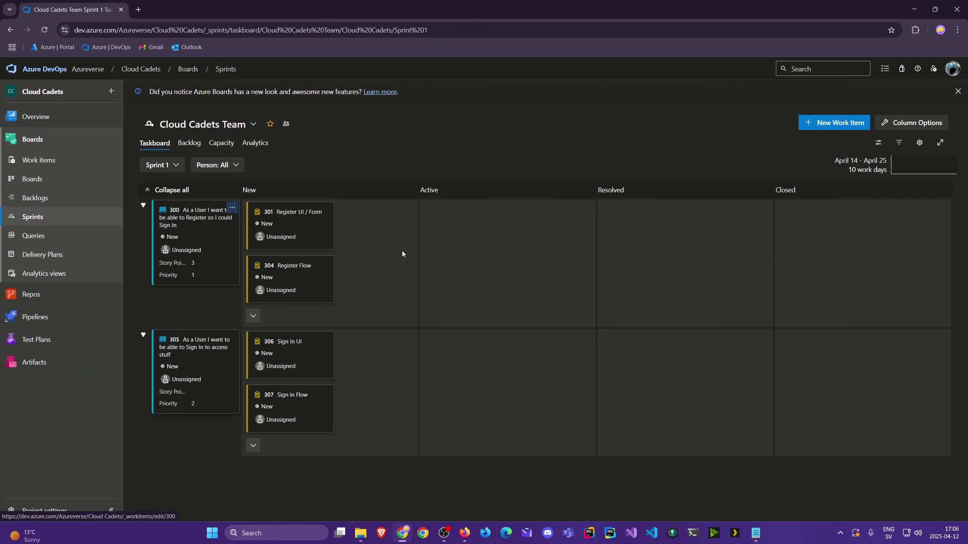
Set the Sign In user story's Story Points to 2 directly on its taskboard card.
click(187, 393)
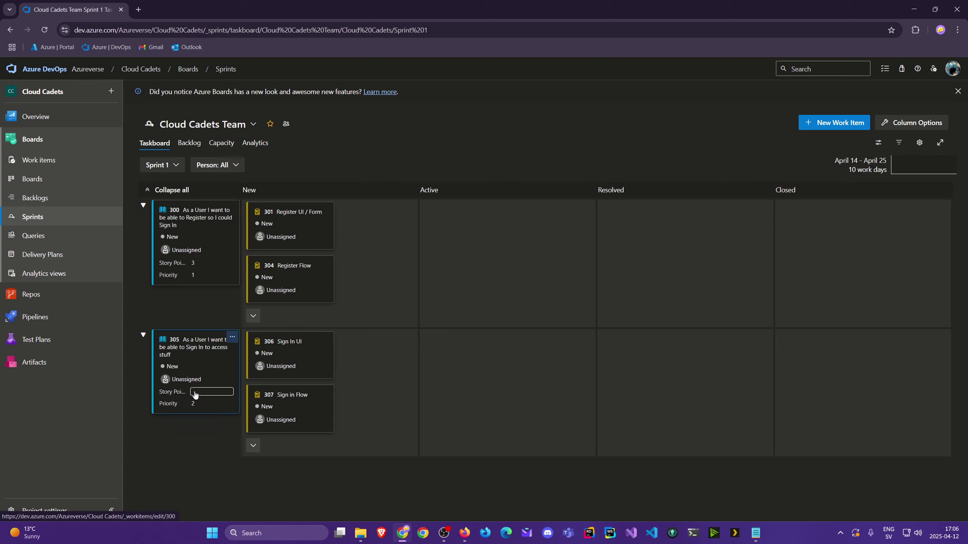
click(202, 394)
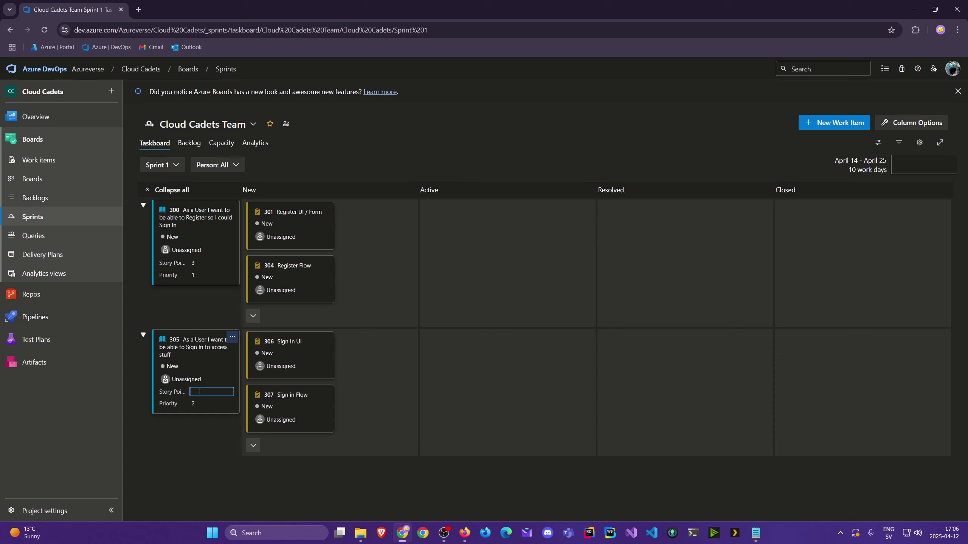
key(Return)
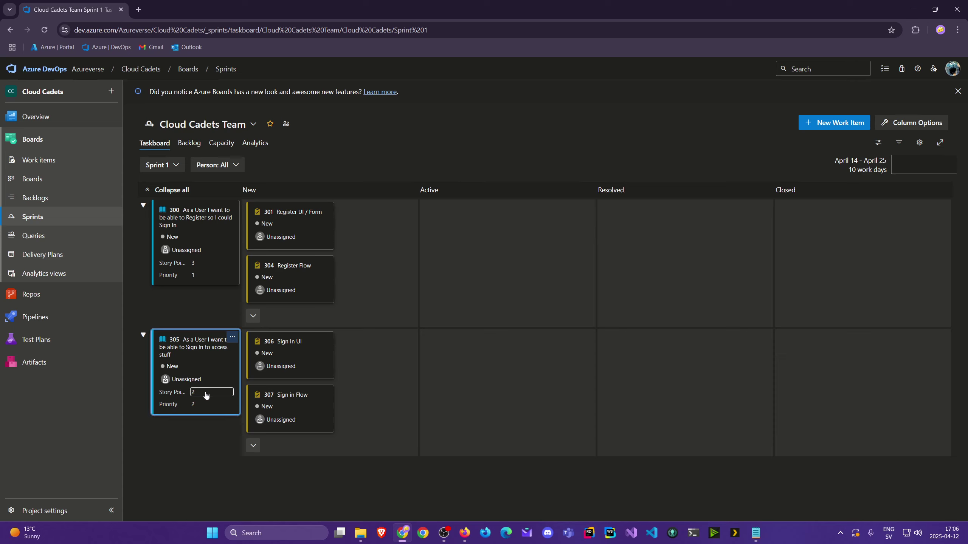
click(203, 444)
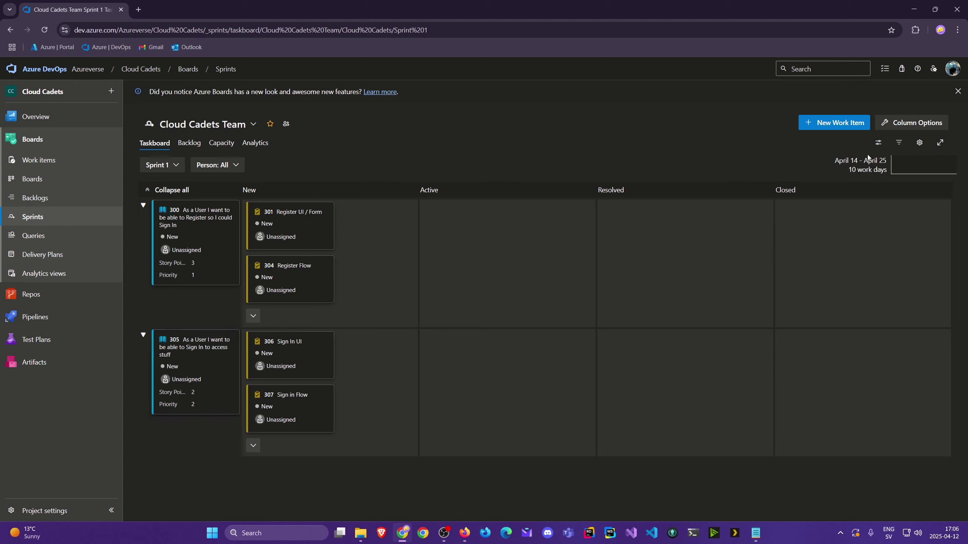
Try a card styling rule with a Due Date criterion, look at its date value options, and delete the rule.
click(916, 143)
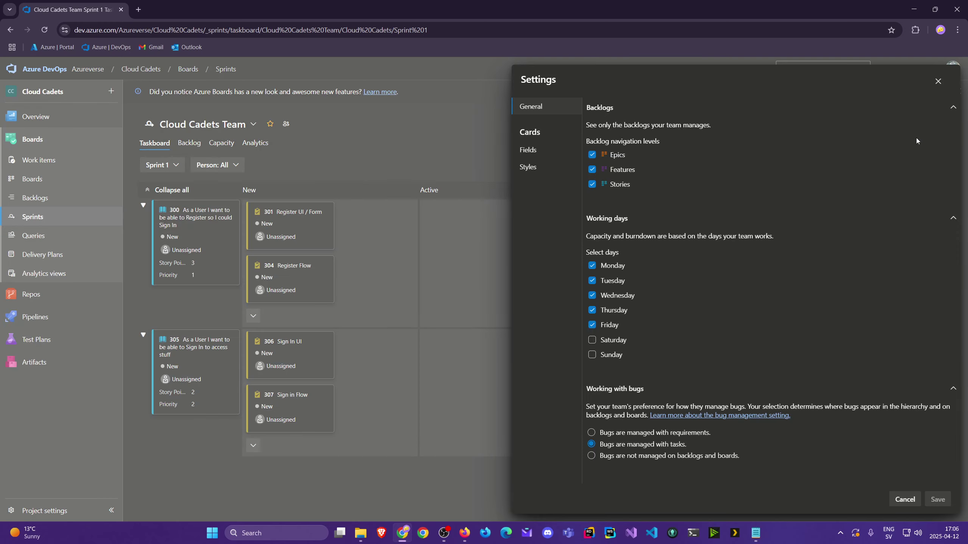
click(534, 167)
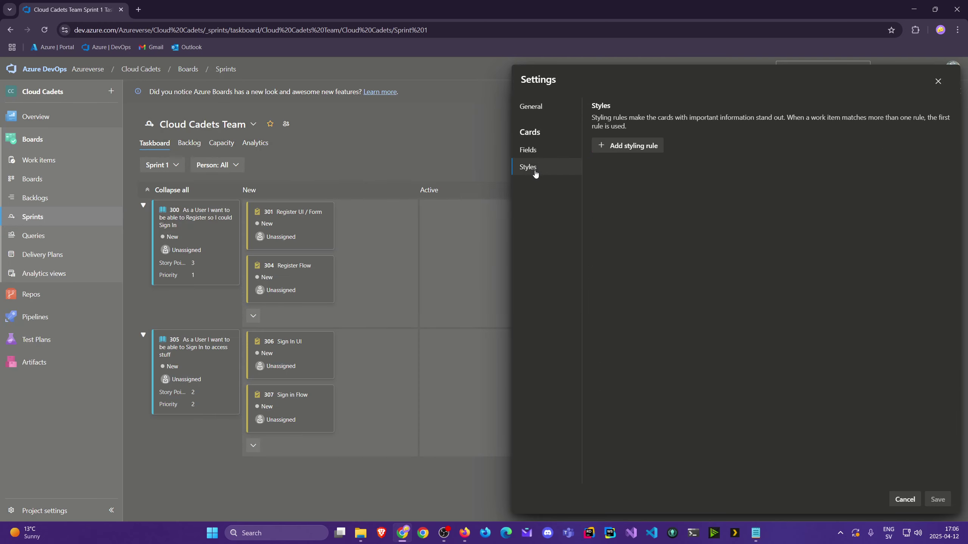
click(638, 151)
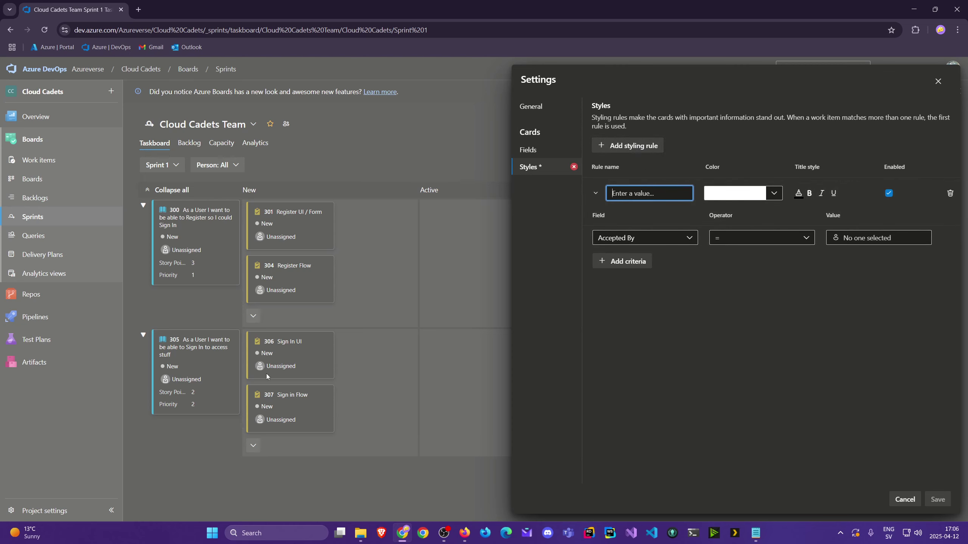
click(672, 239)
click(681, 240)
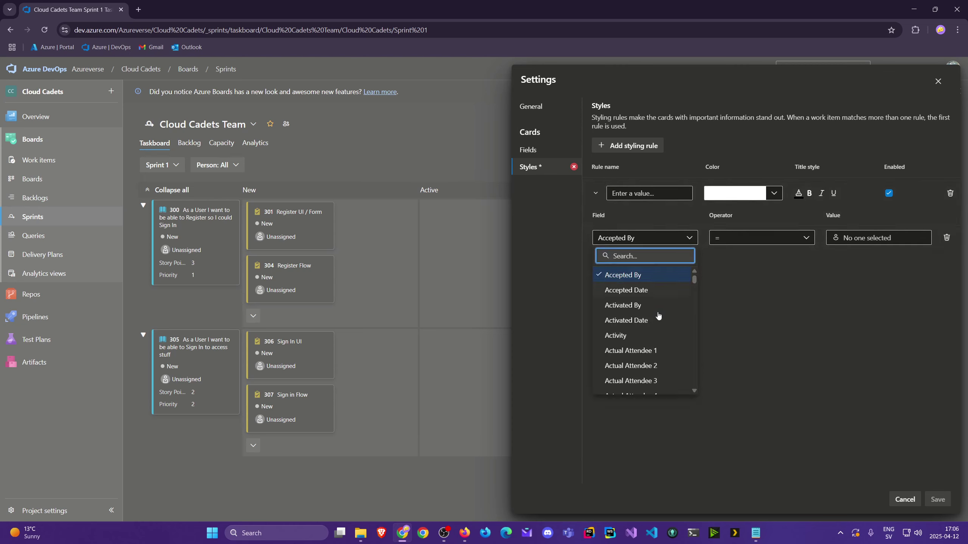
scroll(643, 330, down, 15)
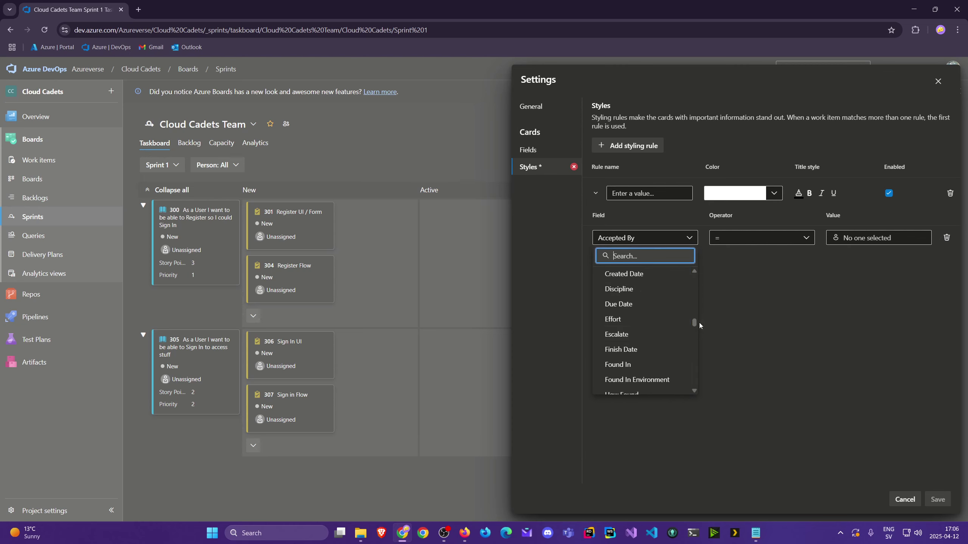
drag(694, 324, 694, 323)
click(647, 323)
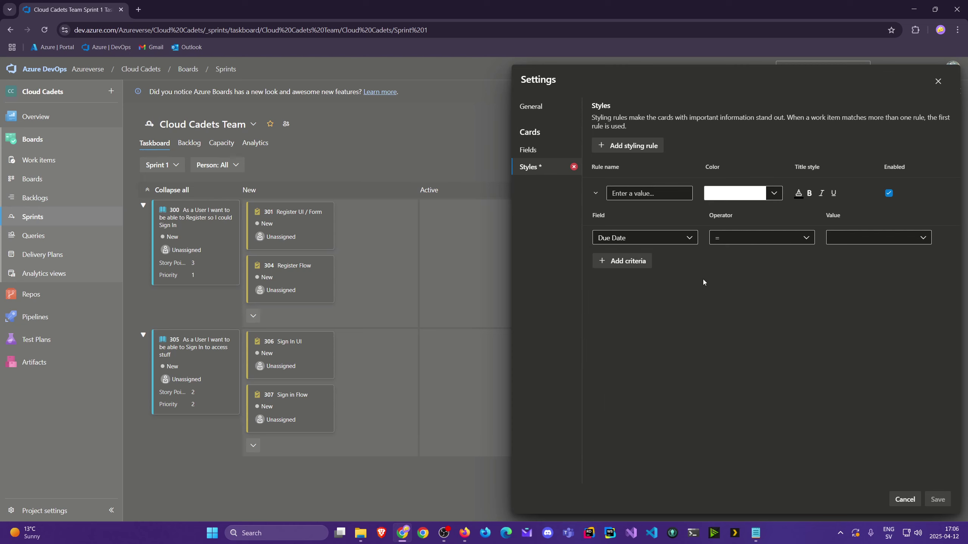
click(863, 239)
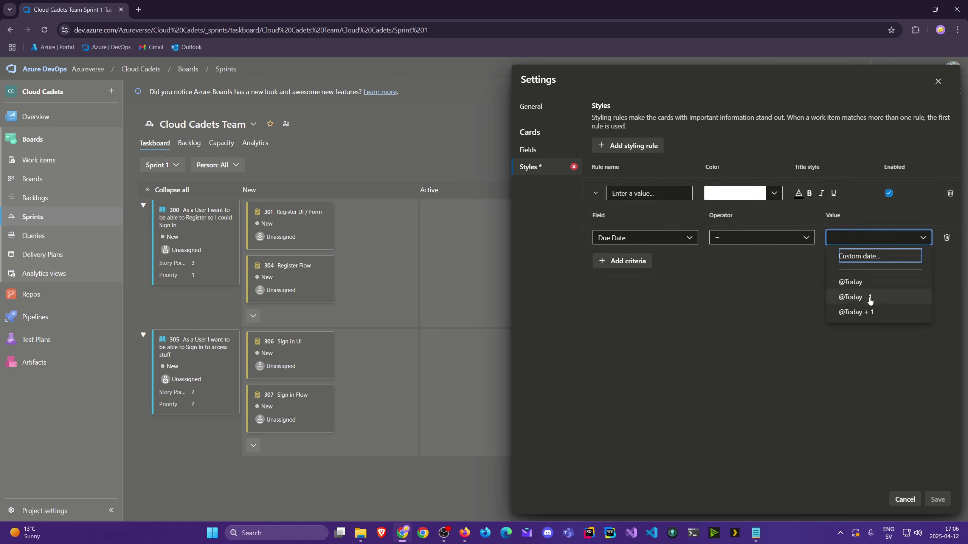
click(790, 408)
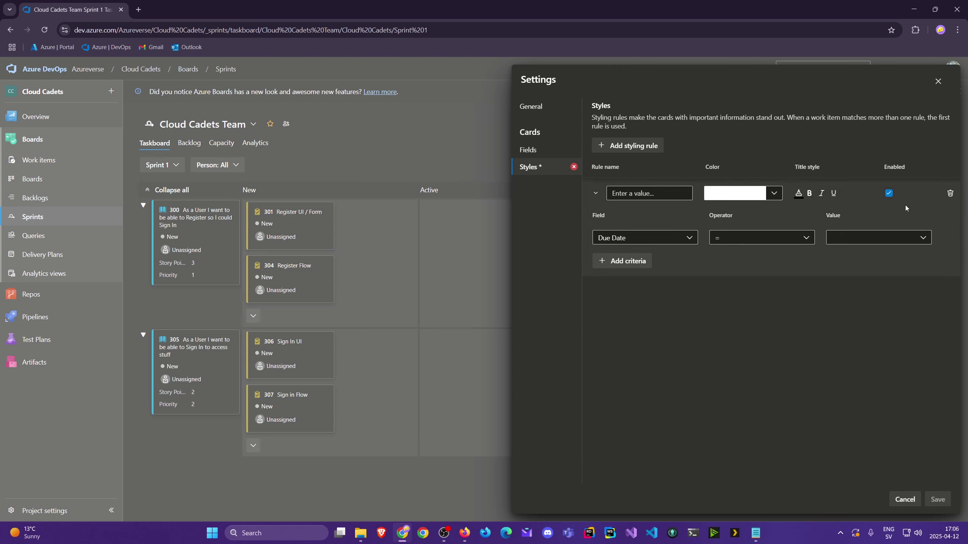
click(950, 193)
Review the card fields and general team settings and leave the settings without changes.
click(547, 154)
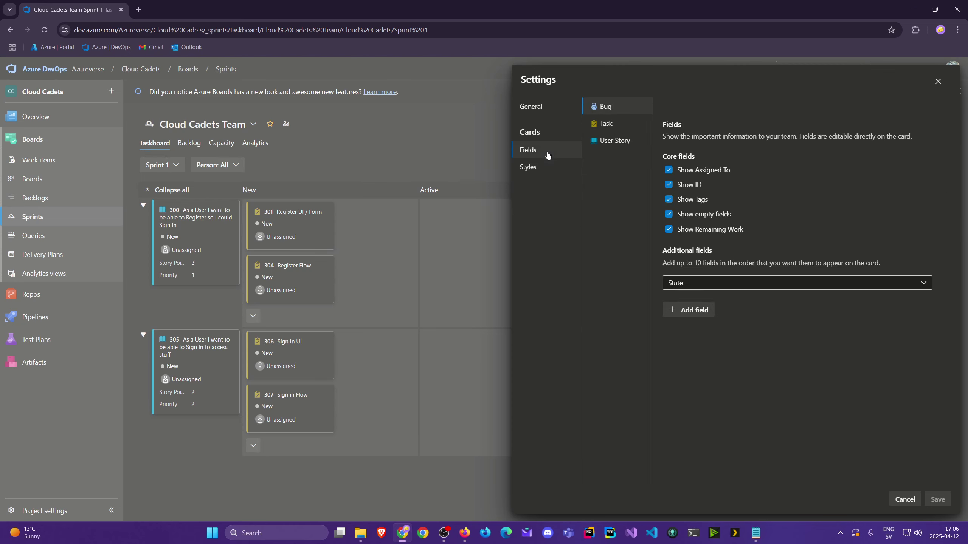
click(546, 110)
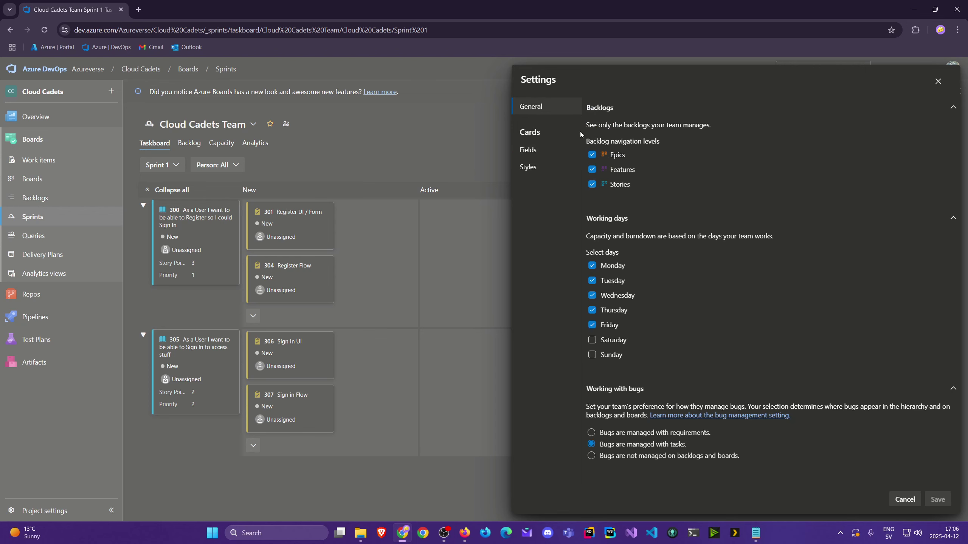
click(905, 499)
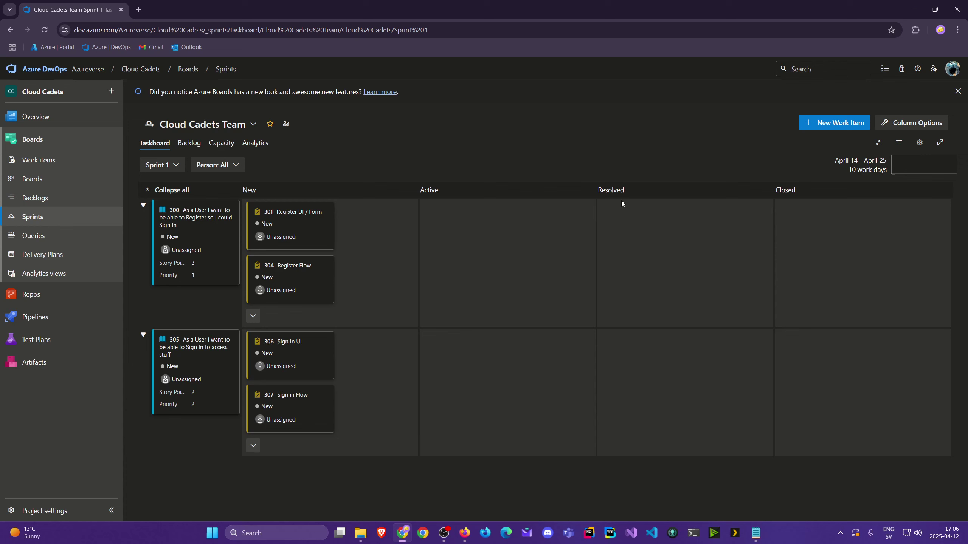
Inspect the state mappings of the taskboard's Resolved and Closed columns and close the column customization unchanged.
click(914, 123)
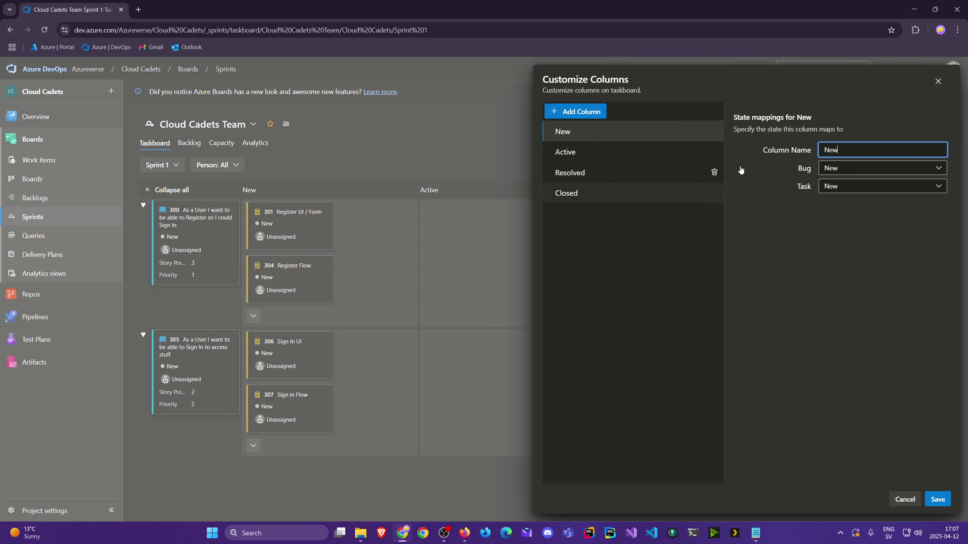
click(613, 159)
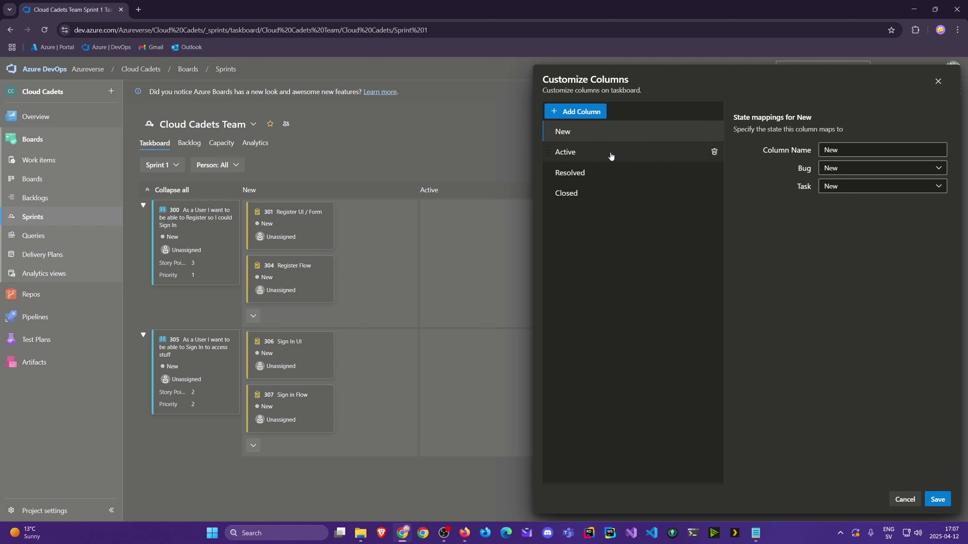
click(615, 173)
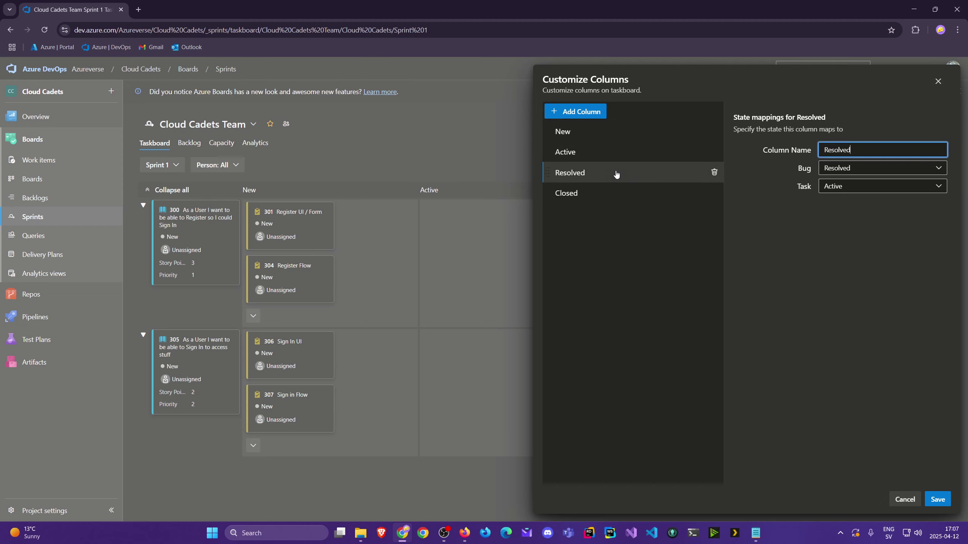
click(595, 198)
click(938, 83)
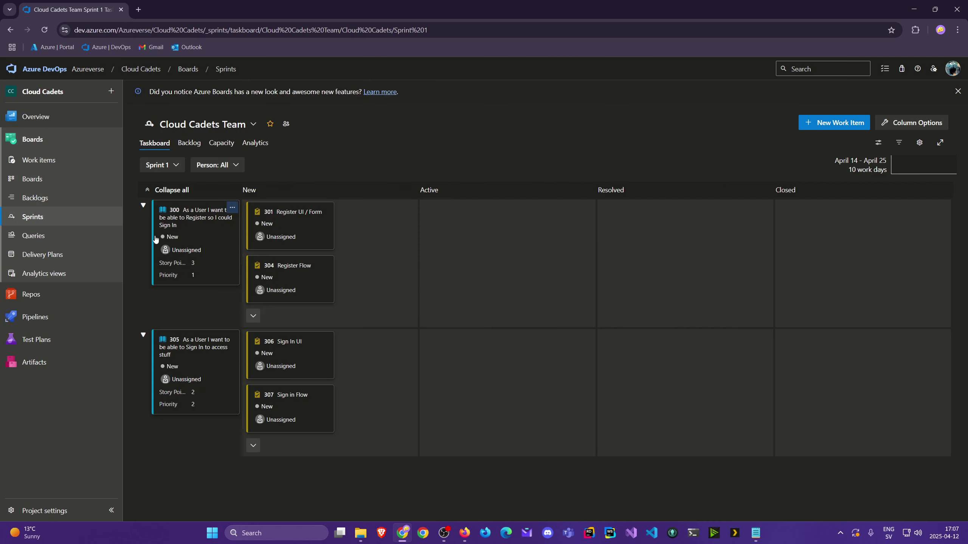
Open the team's Stories board, move the Register user story to the Active column and return it to New.
click(46, 204)
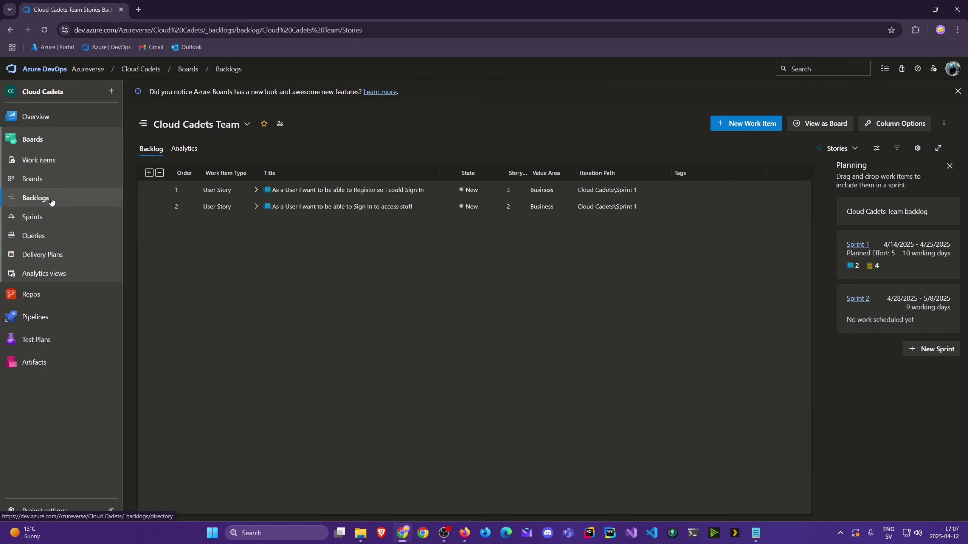
click(56, 180)
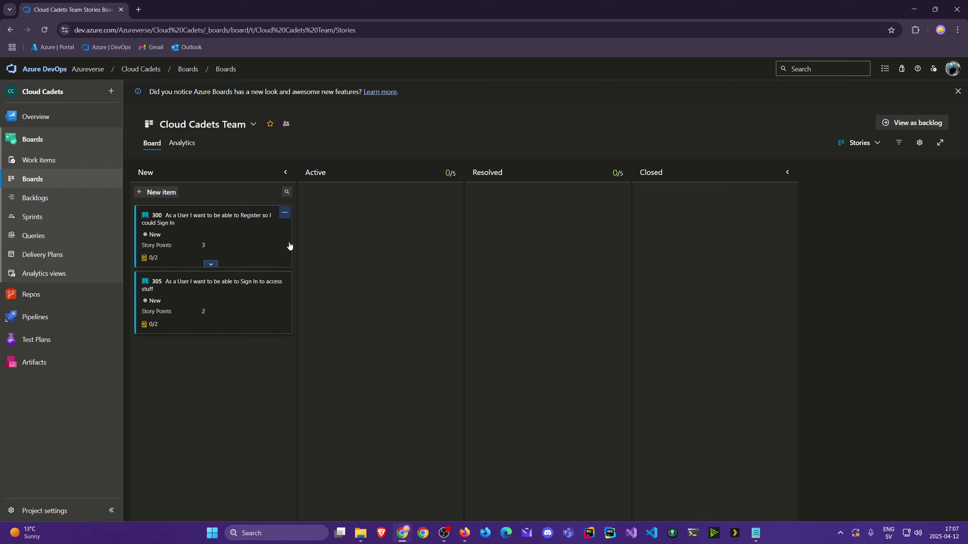
click(242, 251)
drag(217, 231, 437, 190)
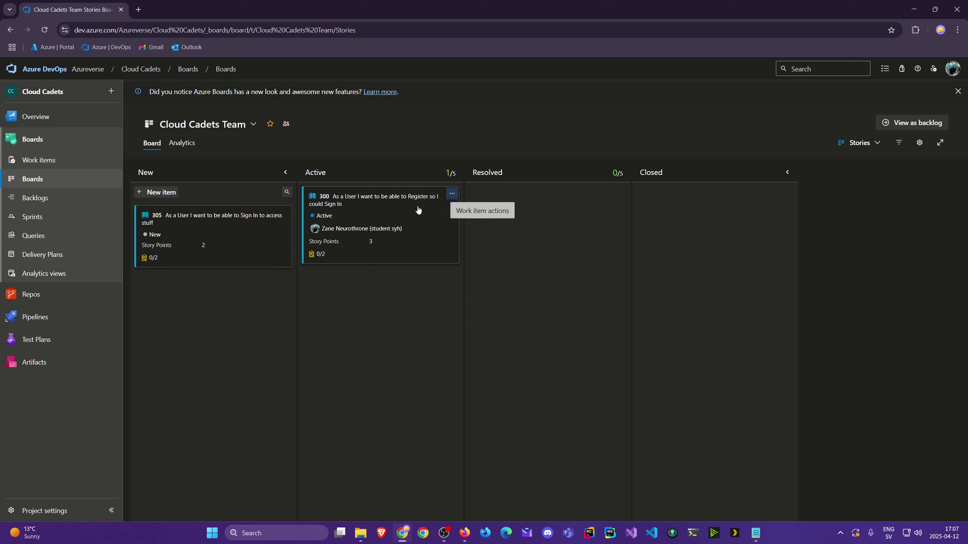
drag(379, 211, 259, 209)
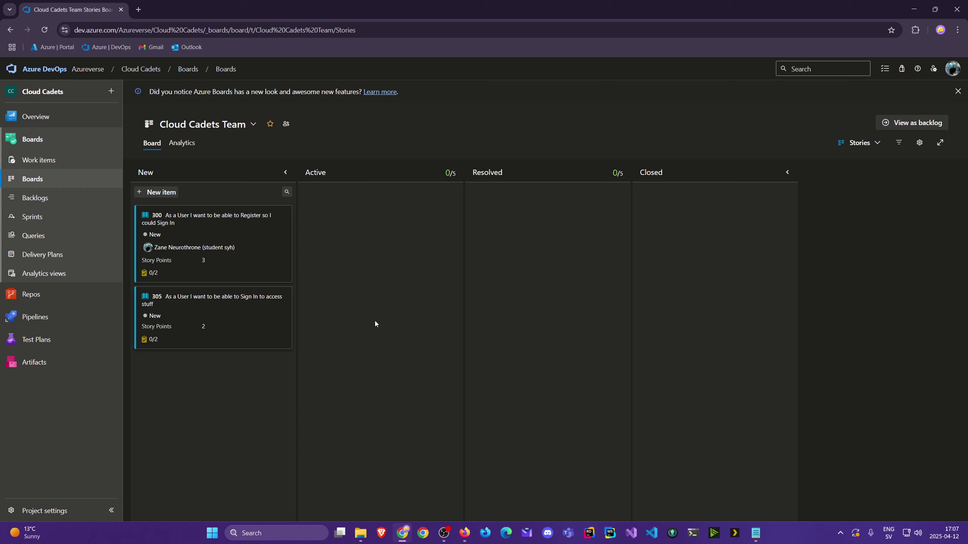
Look at the tag color options in the board settings and close them without adding anything.
click(919, 144)
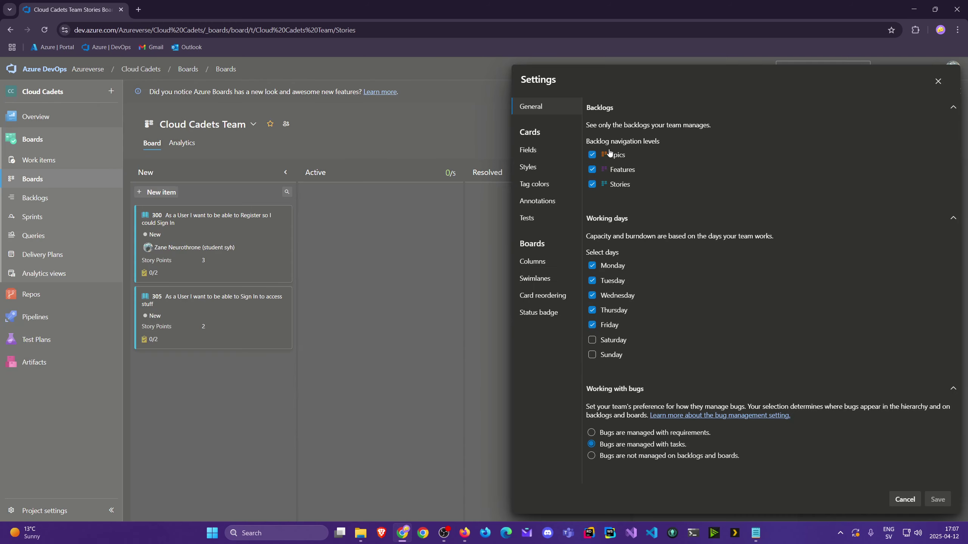
click(555, 193)
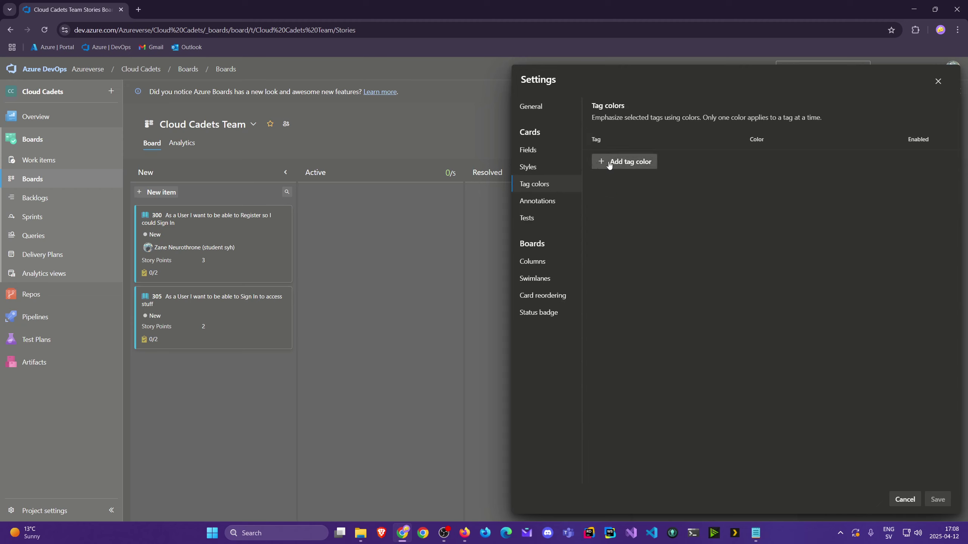
click(938, 82)
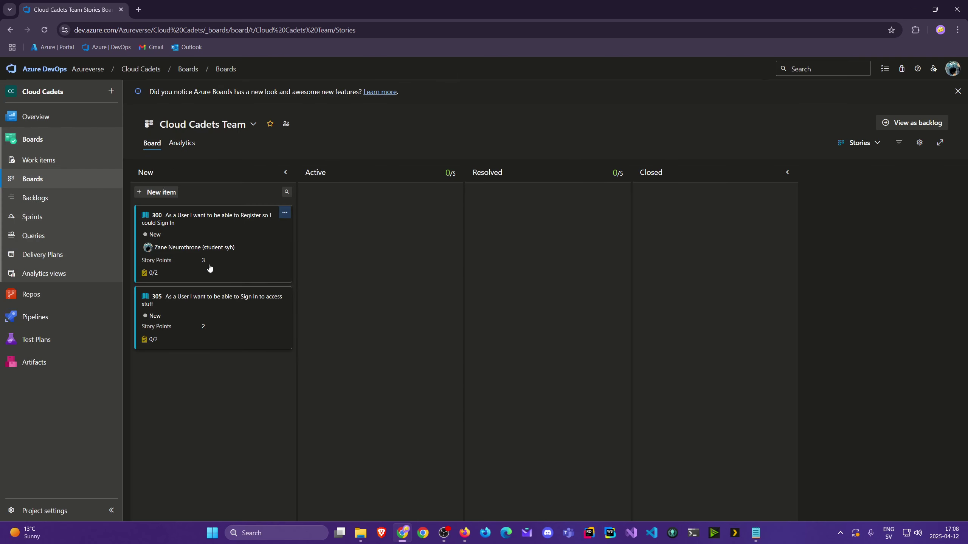
Add the tag Cloud to the Register user story and save it.
click(229, 220)
click(259, 129)
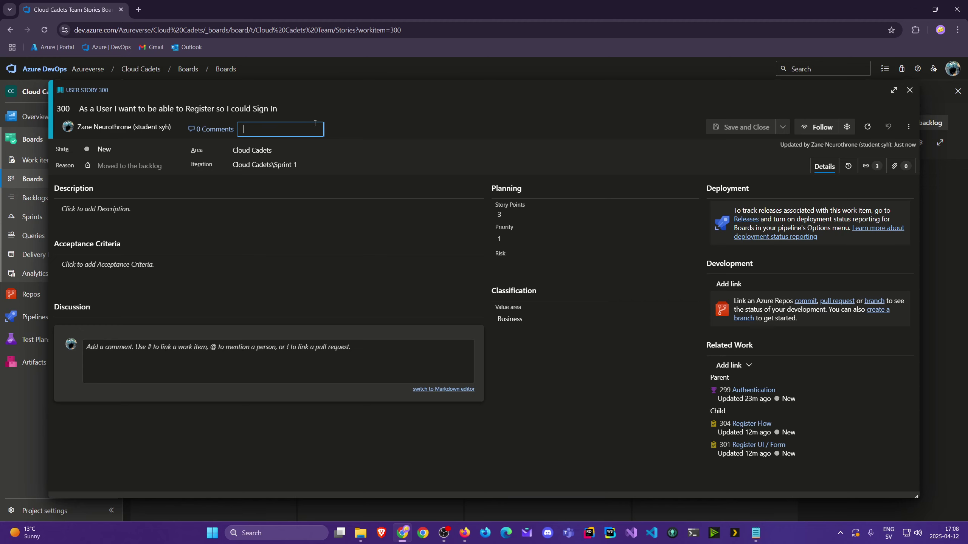
text(Cloud)
key(Return)
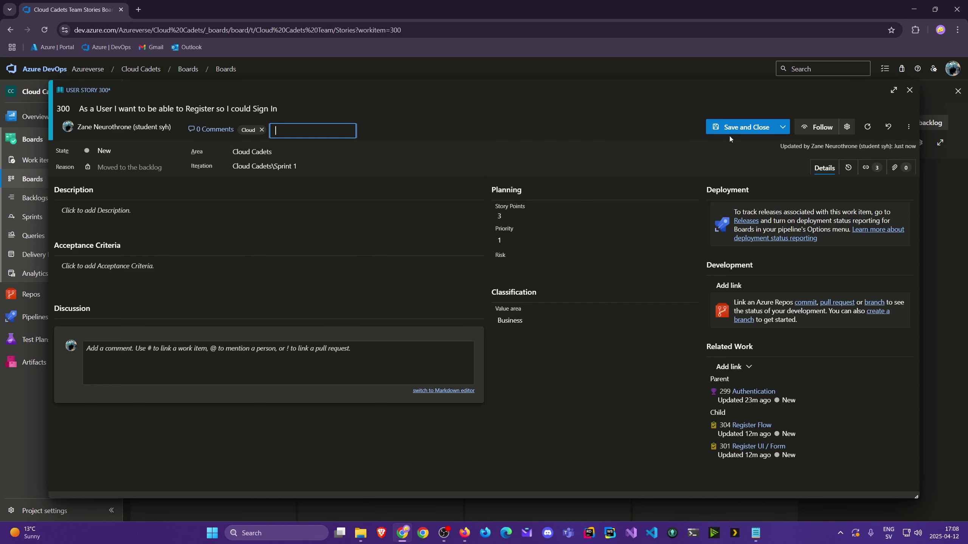
click(737, 125)
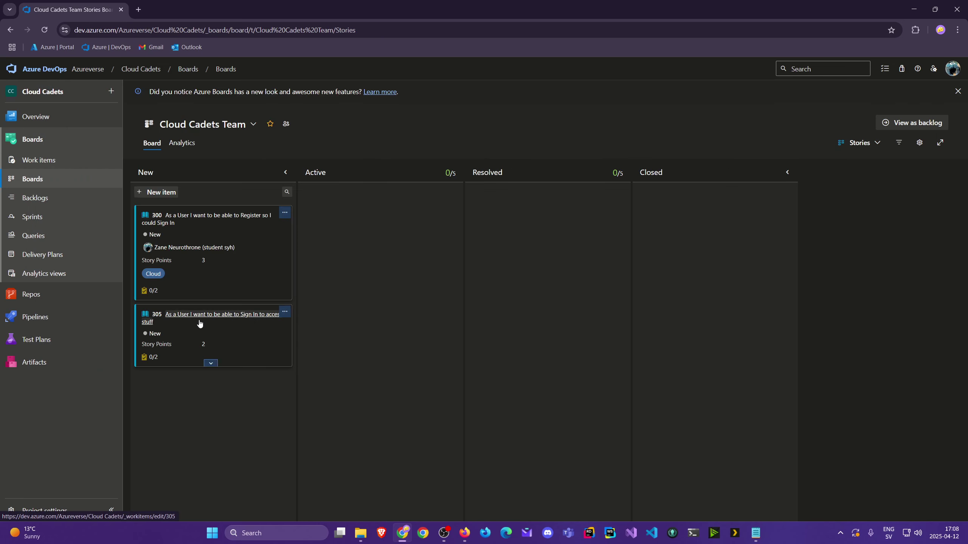
Add the tag Cloud to the Sign In user story and save it.
click(201, 318)
click(262, 128)
text(Cloud)
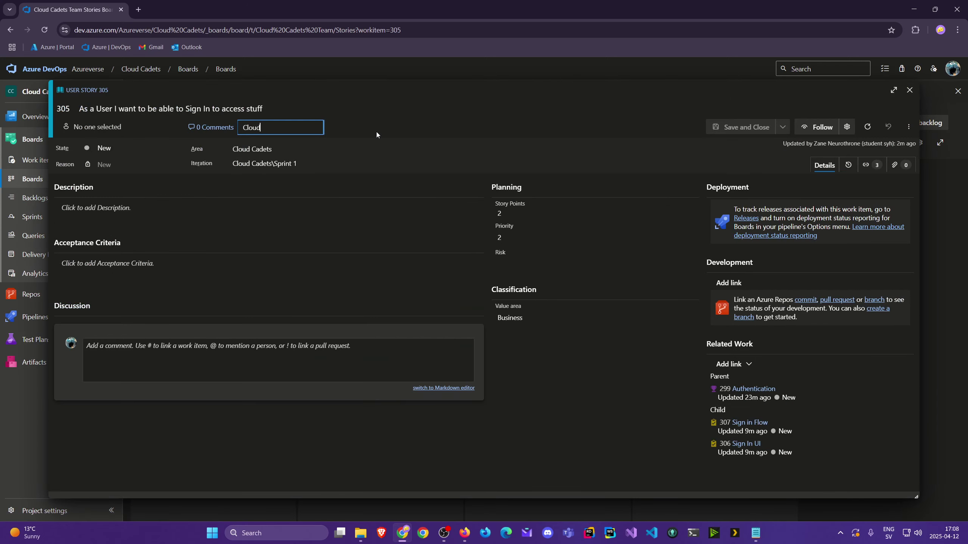
click(626, 112)
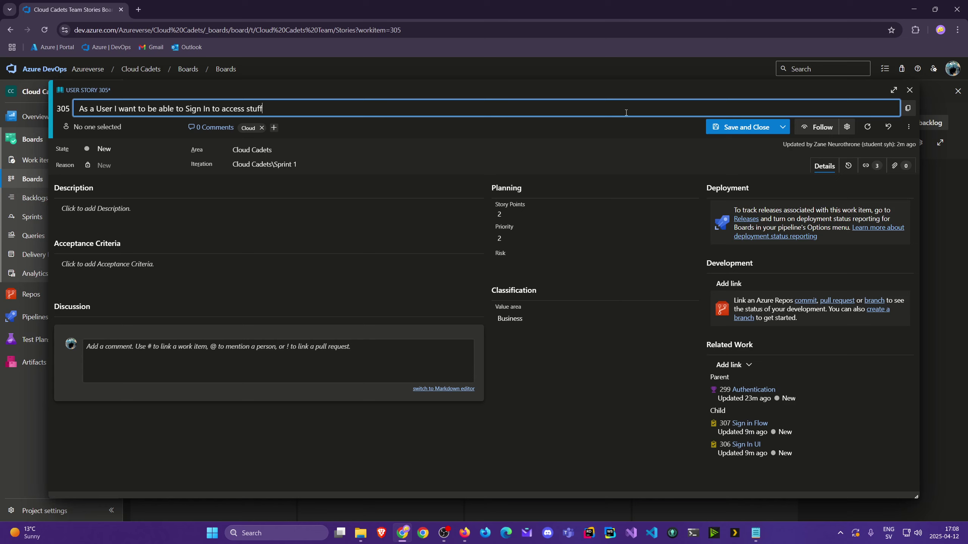
click(614, 131)
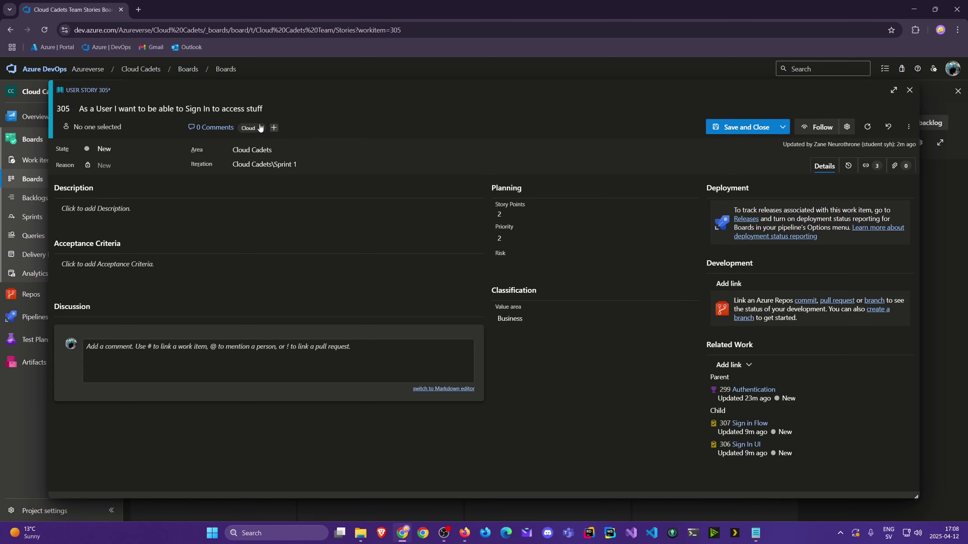
click(730, 132)
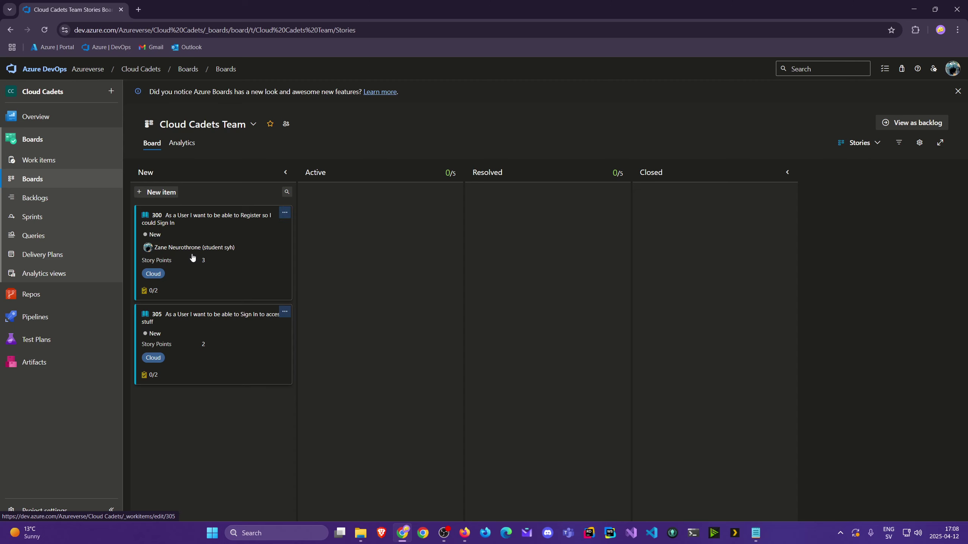
Add a second tag, Auth, to the Register user story and save it.
click(230, 218)
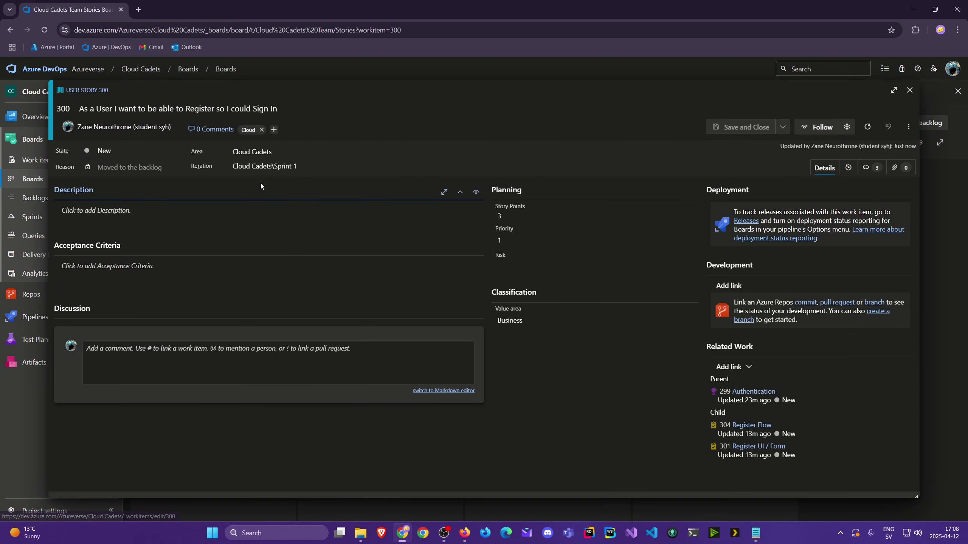
click(273, 130)
text(Auth)
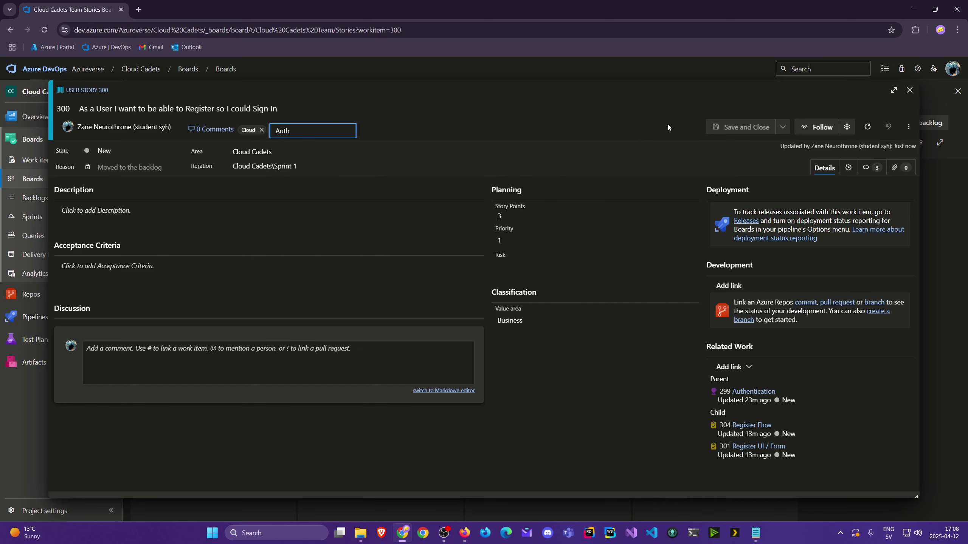
key(Return)
click(740, 127)
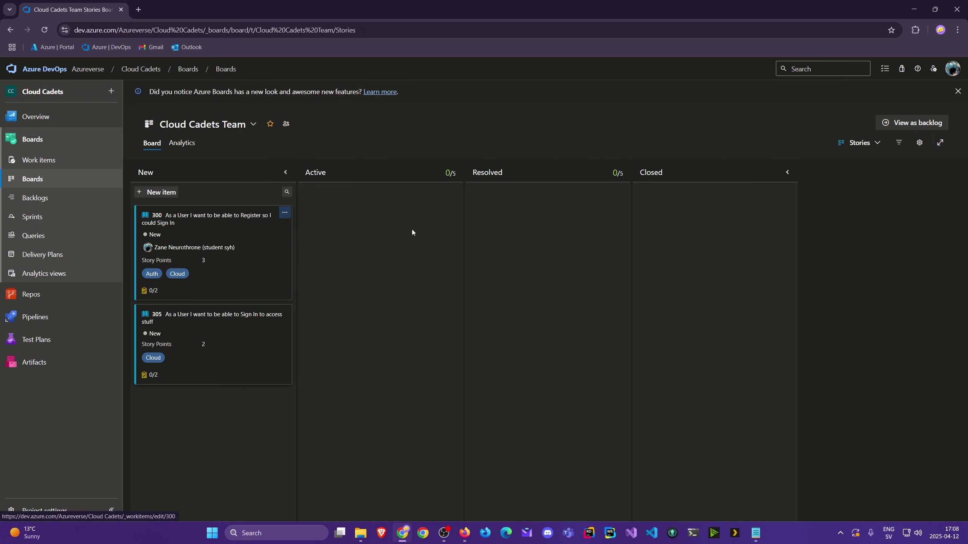
Add a tag color rule in the board settings that gives the Cloud tag a dark blue color, and save.
click(919, 144)
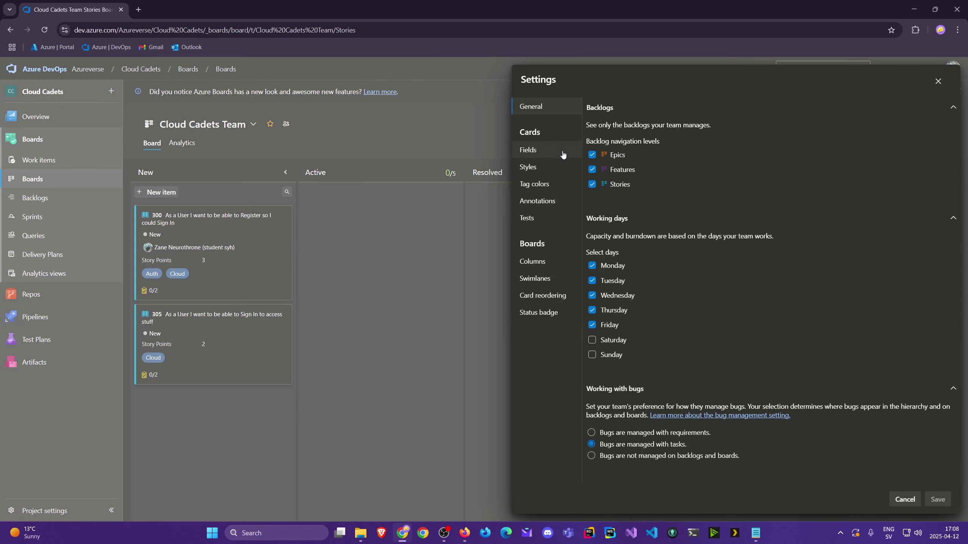
click(547, 185)
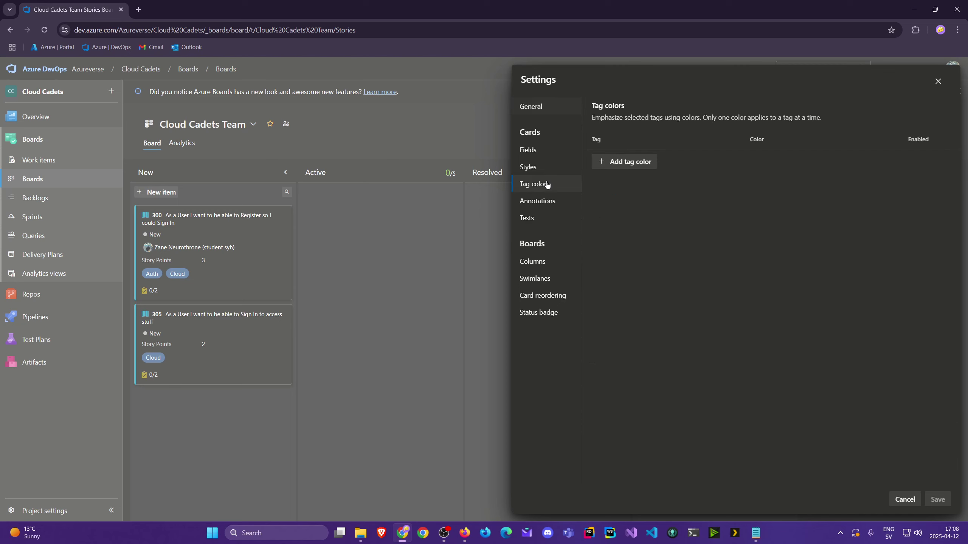
click(629, 162)
click(733, 173)
click(733, 172)
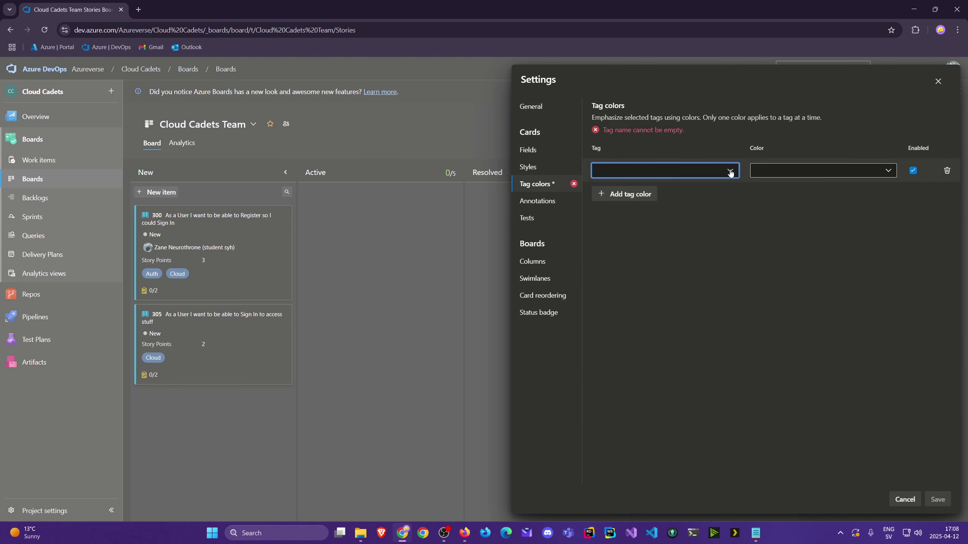
click(695, 171)
text(Cloud)
key(Return)
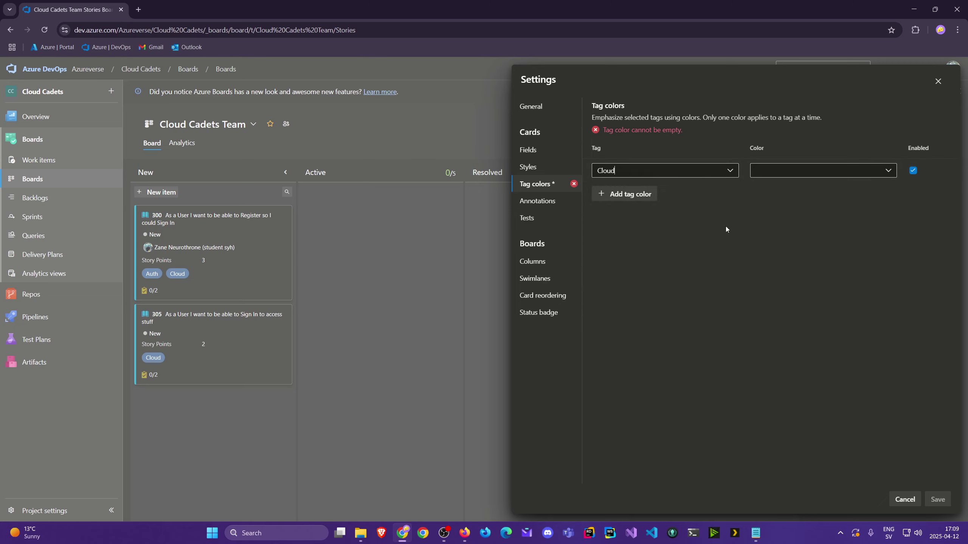
click(812, 172)
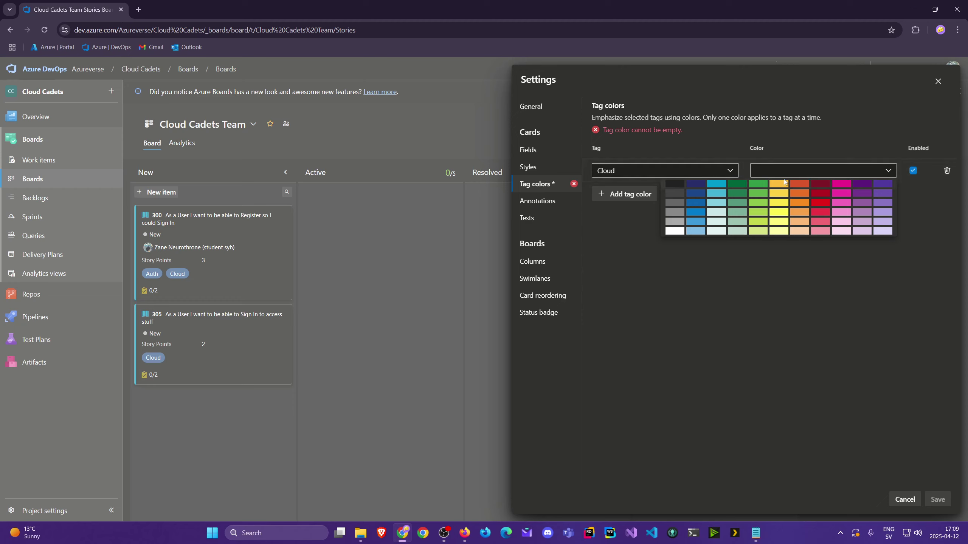
click(698, 197)
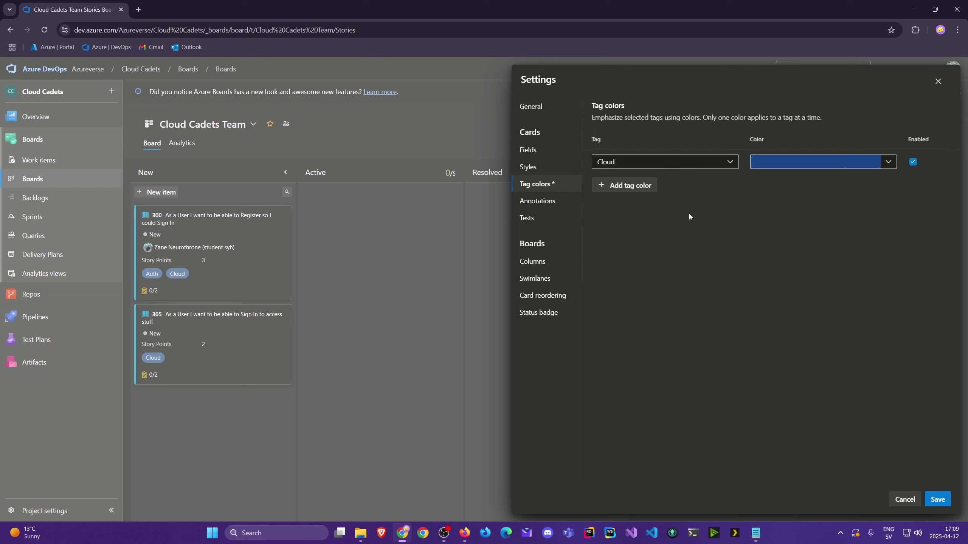
click(937, 500)
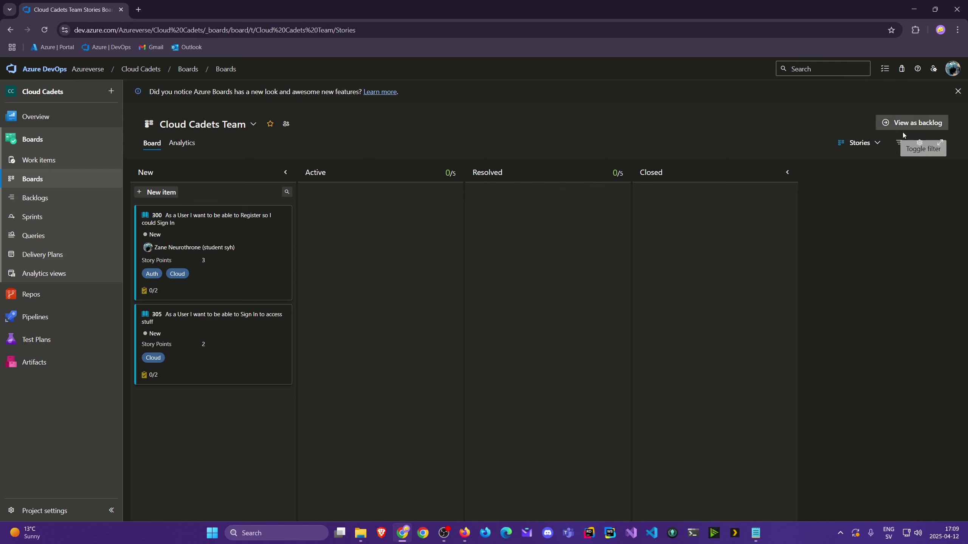
Recheck the saved tag colors in the board settings and close them unchanged.
click(920, 143)
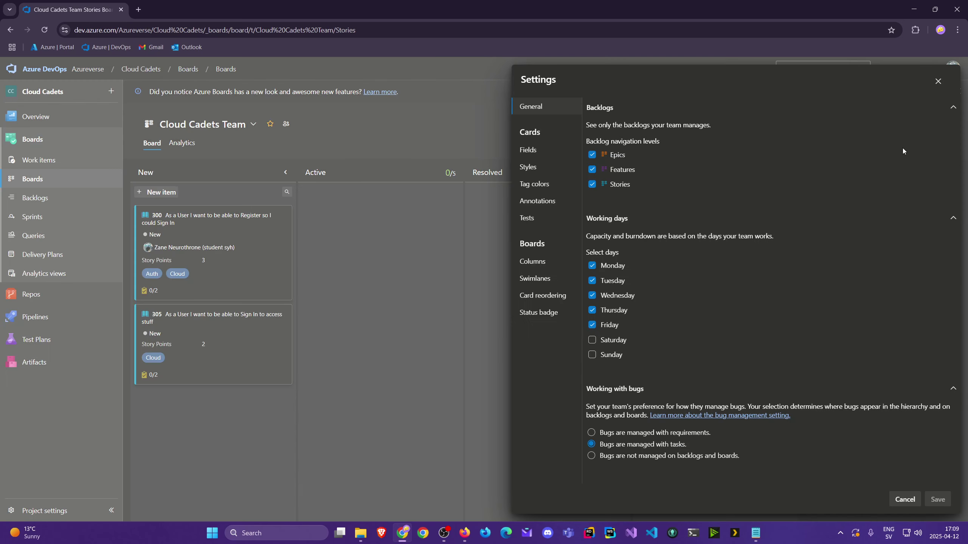
click(546, 181)
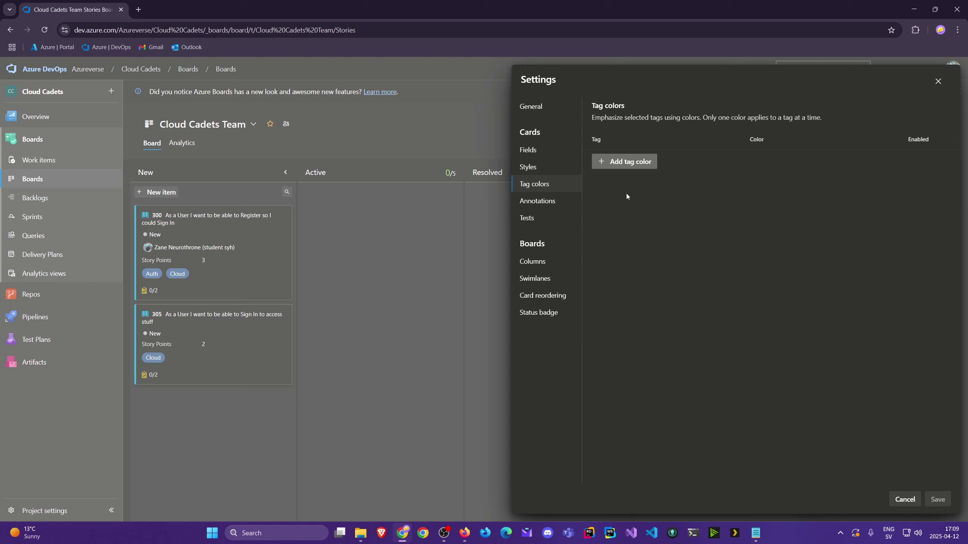
key(Escape)
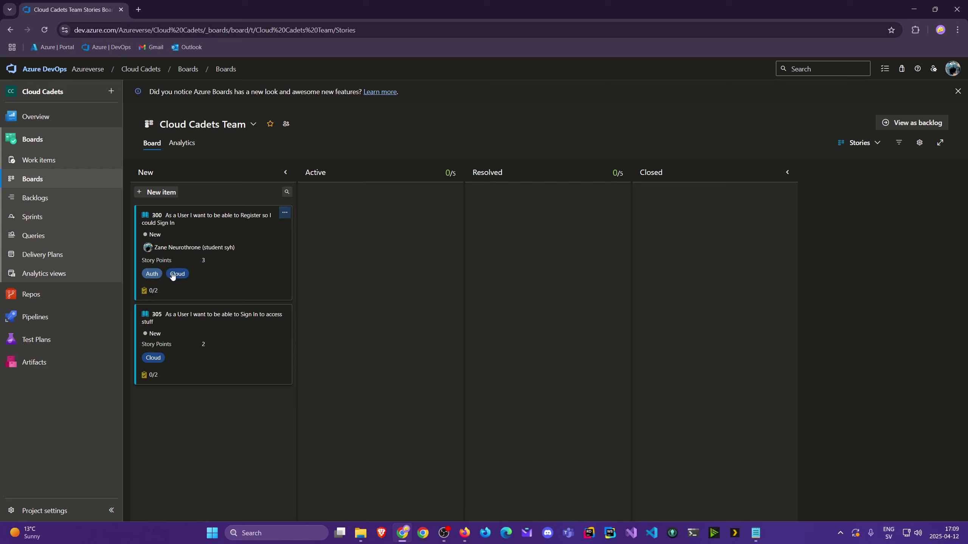
Add a tag color rule that gives the Auth tag a green color, and save the board settings.
click(919, 142)
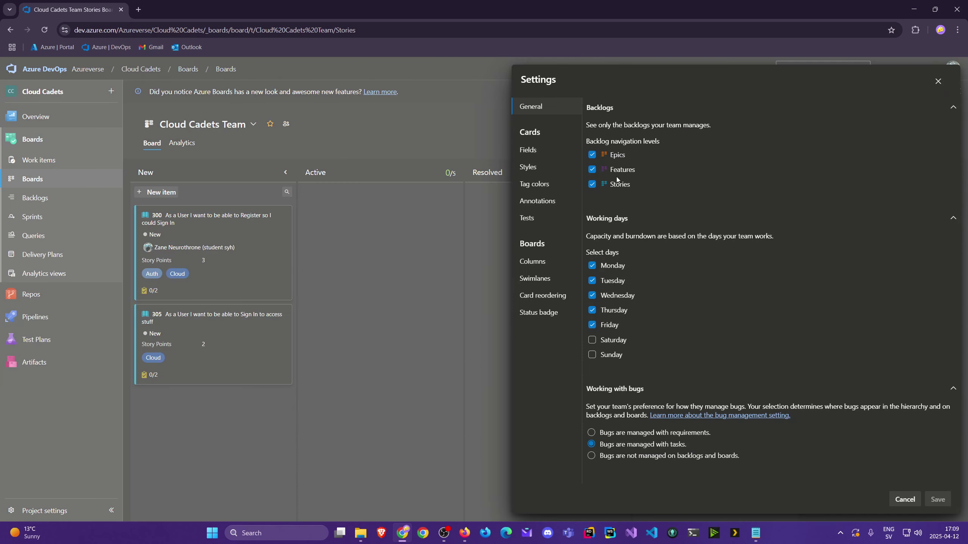
click(534, 184)
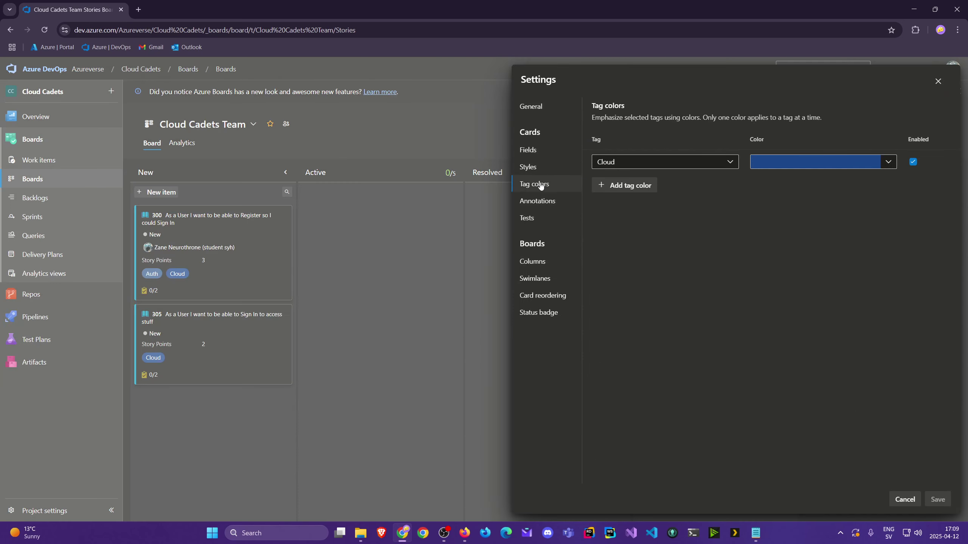
click(636, 185)
text(Auth)
key(BackSpace)
key(BackSpace)
key(BackSpace)
key(BackSpace)
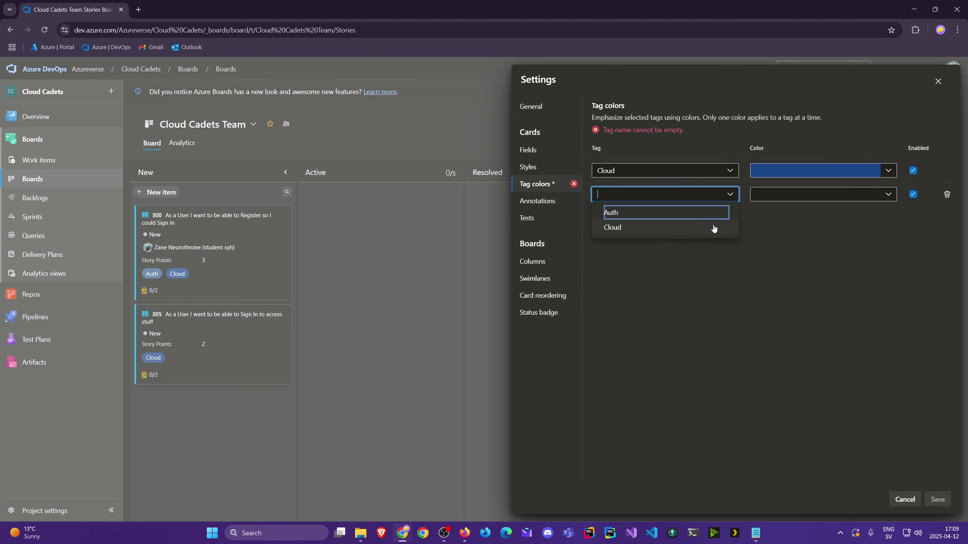
click(621, 215)
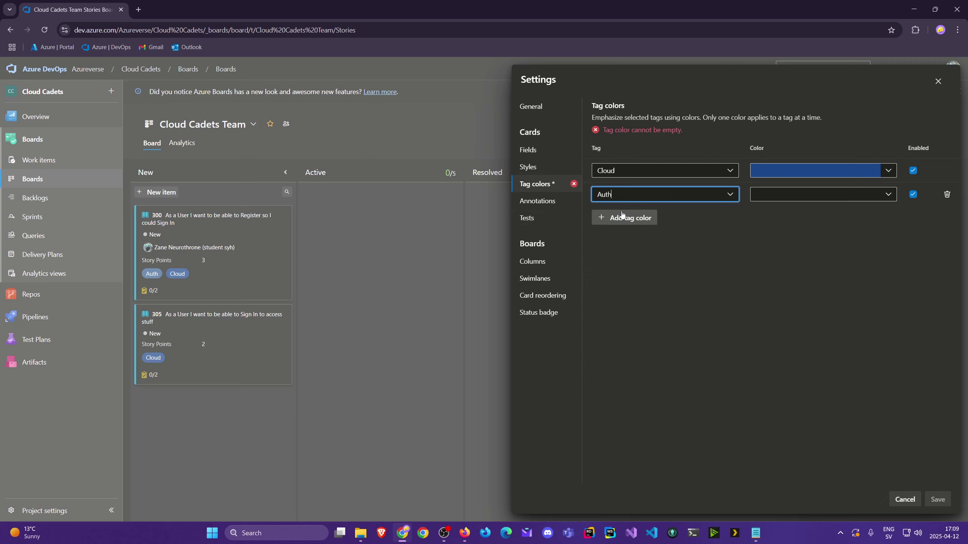
click(887, 194)
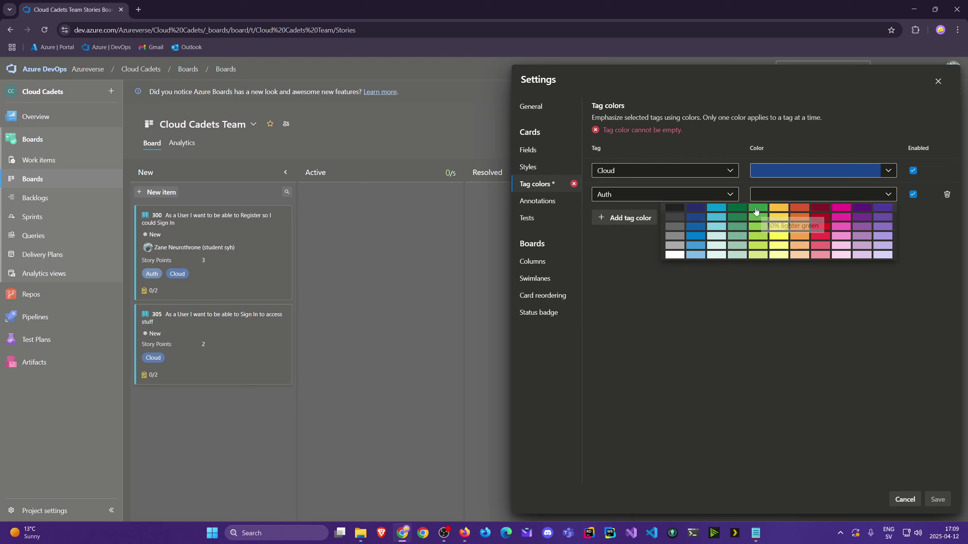
click(738, 216)
click(935, 502)
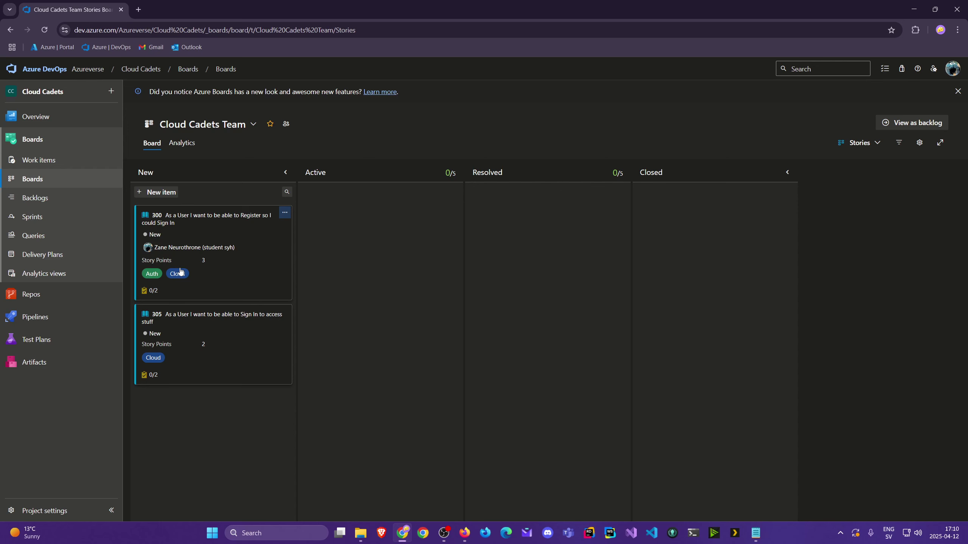
Add Priority as an additional field on the User Story cards, and save the board settings.
click(919, 143)
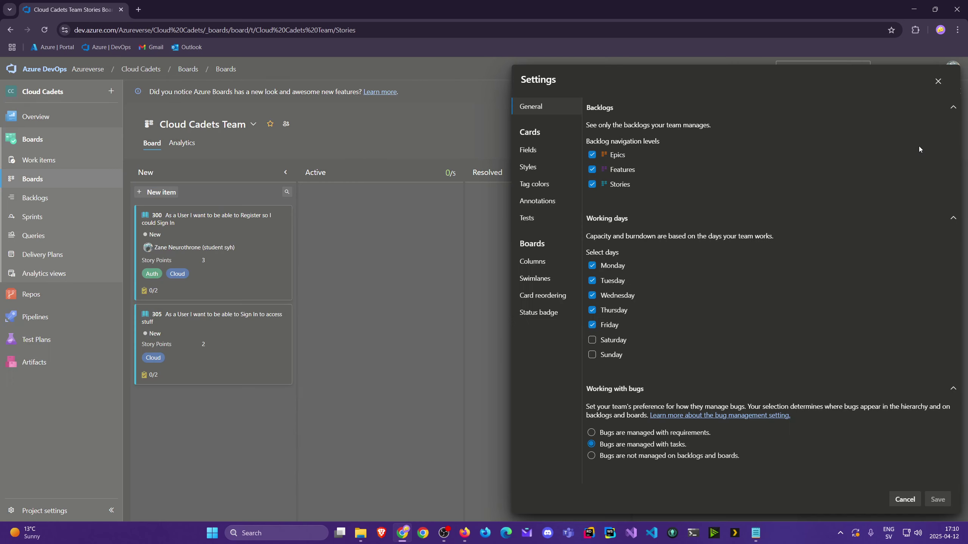
click(528, 151)
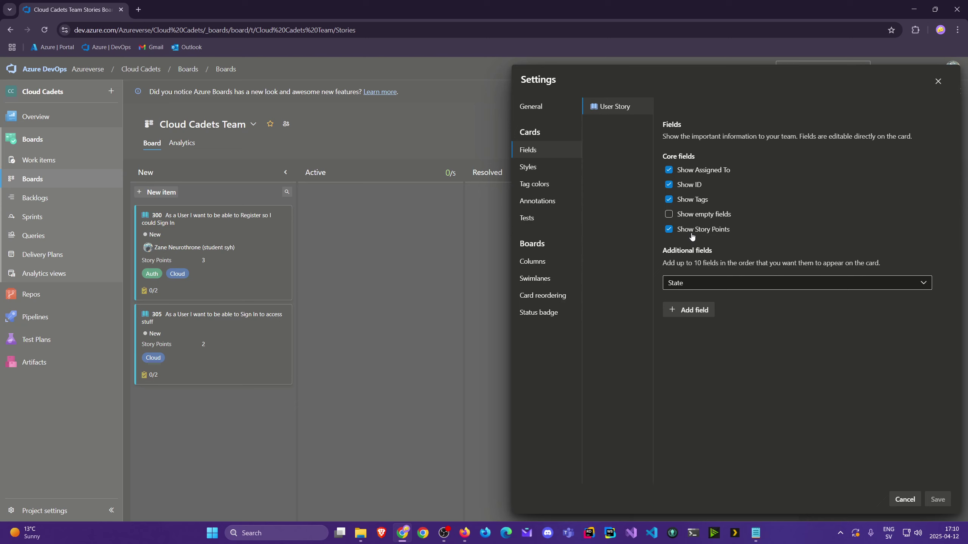
click(693, 310)
click(704, 307)
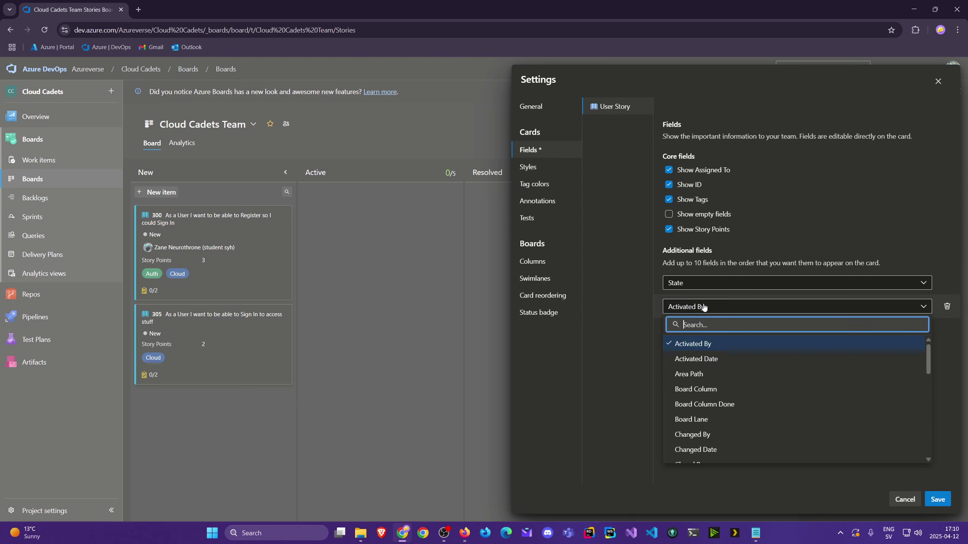
text(Prior)
click(719, 343)
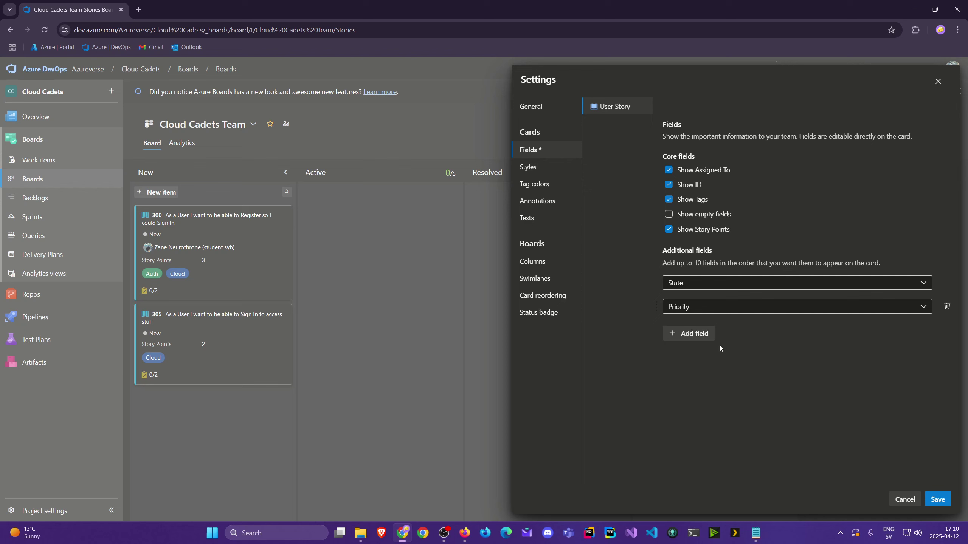
click(938, 499)
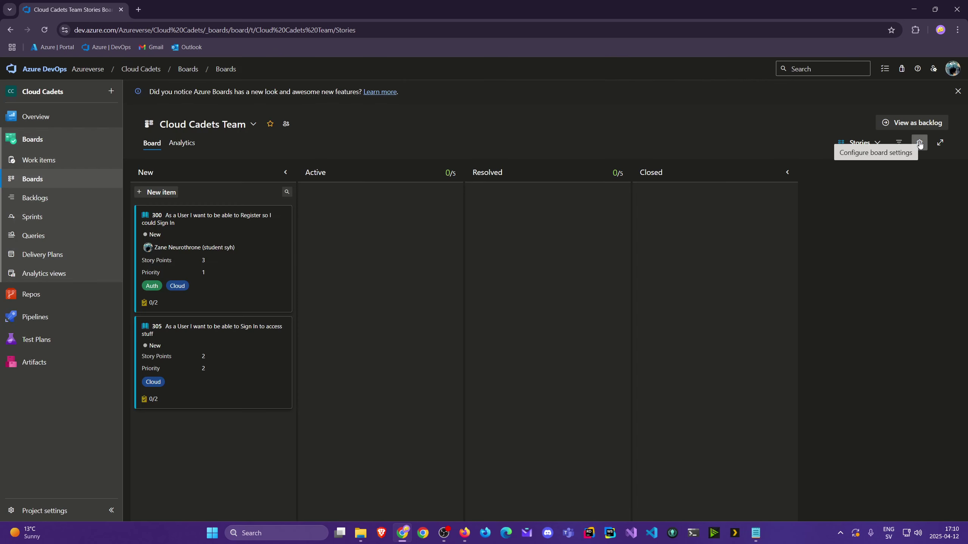
Look through the annotation and test settings, and rename the board's Active column to Development.
click(920, 143)
click(547, 206)
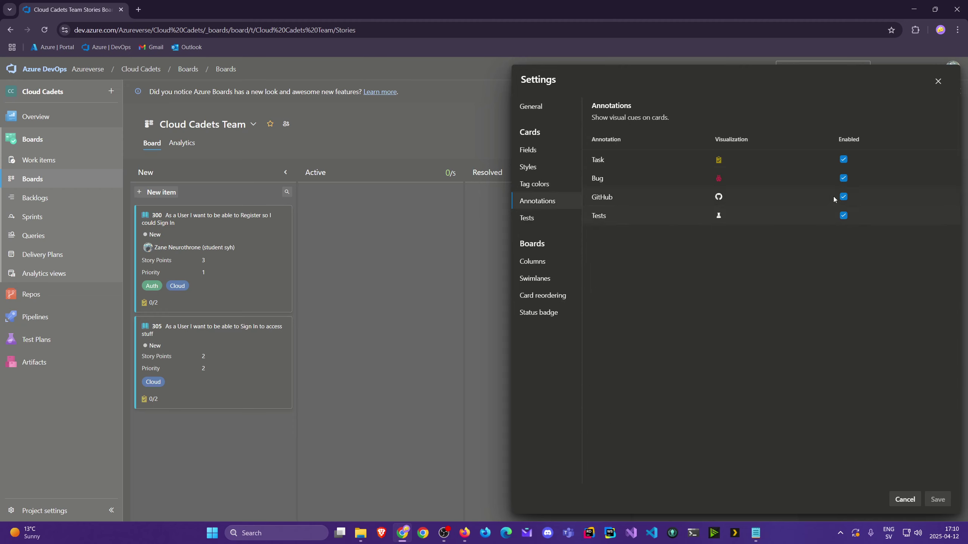
click(526, 220)
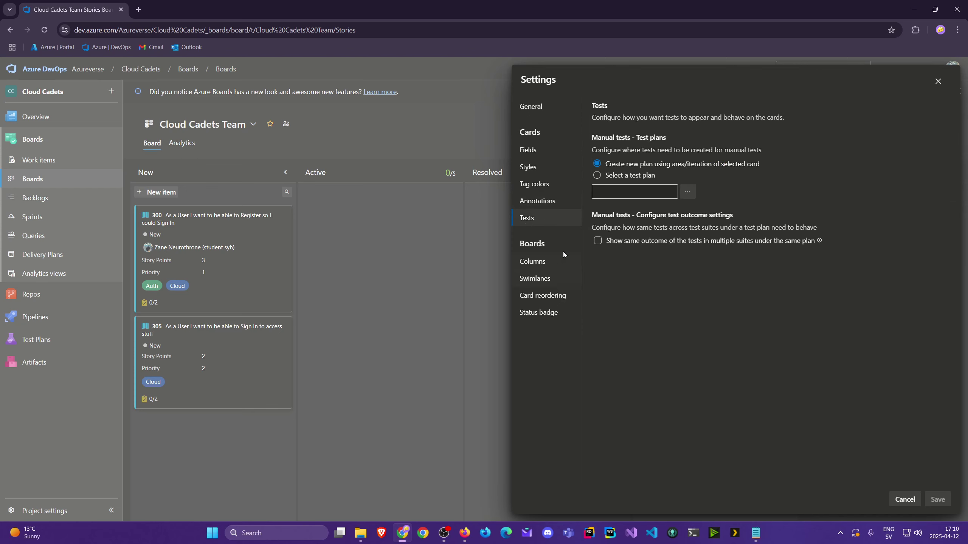
click(544, 267)
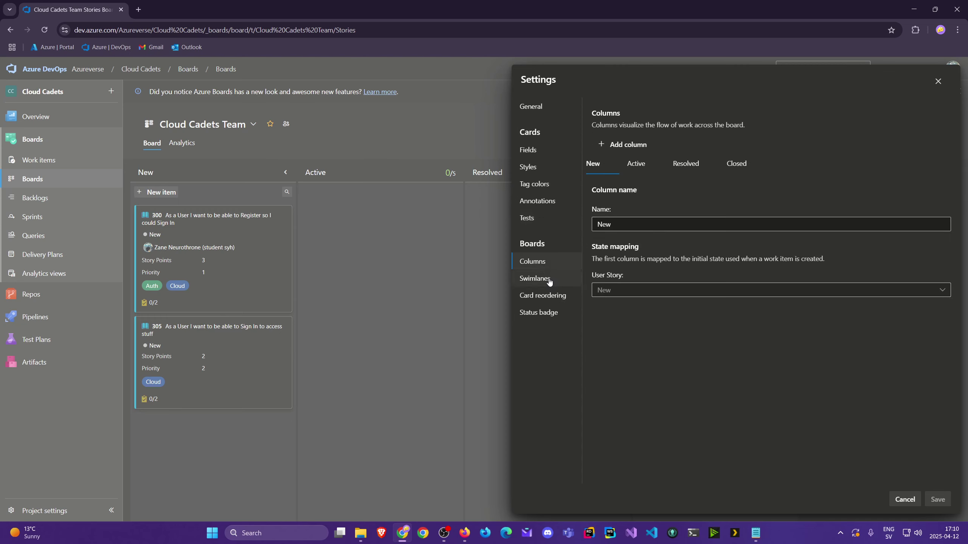
click(634, 170)
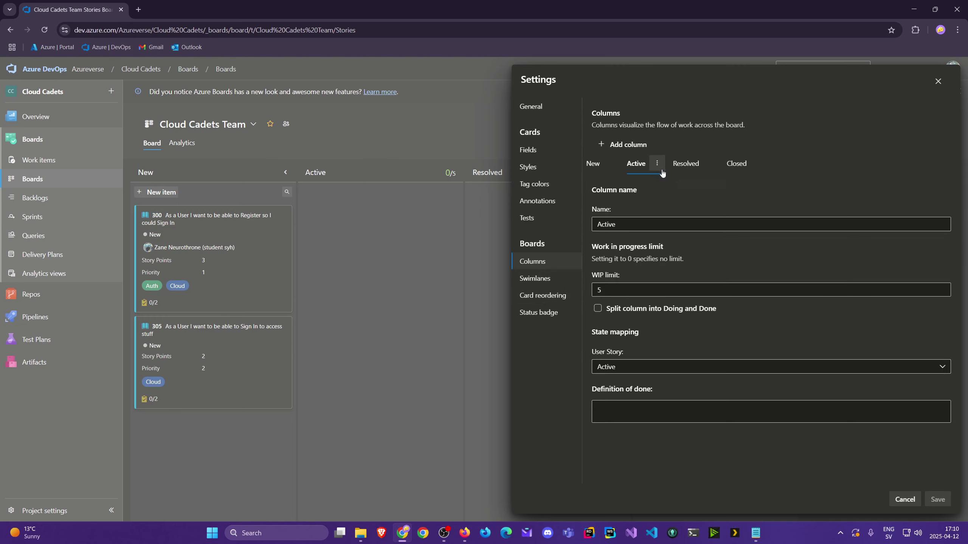
click(656, 164)
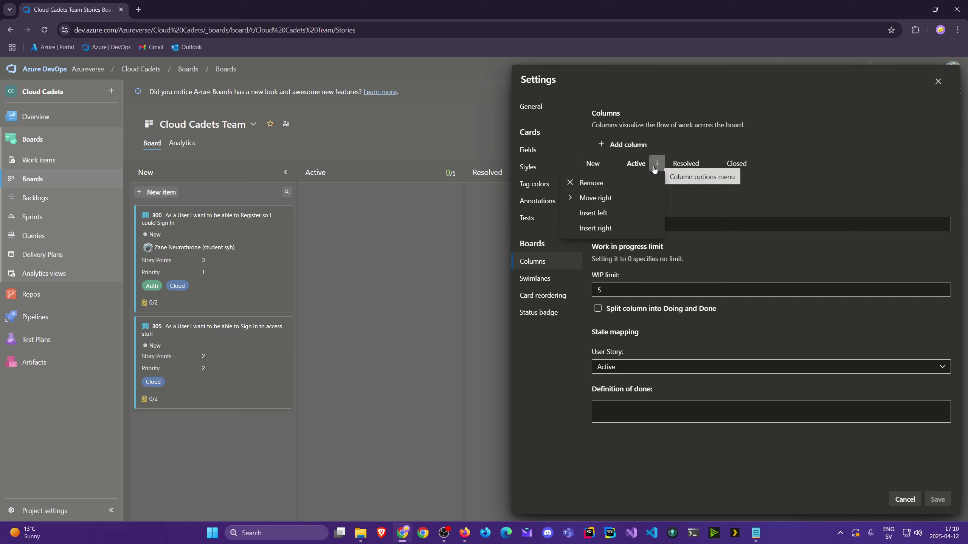
click(657, 165)
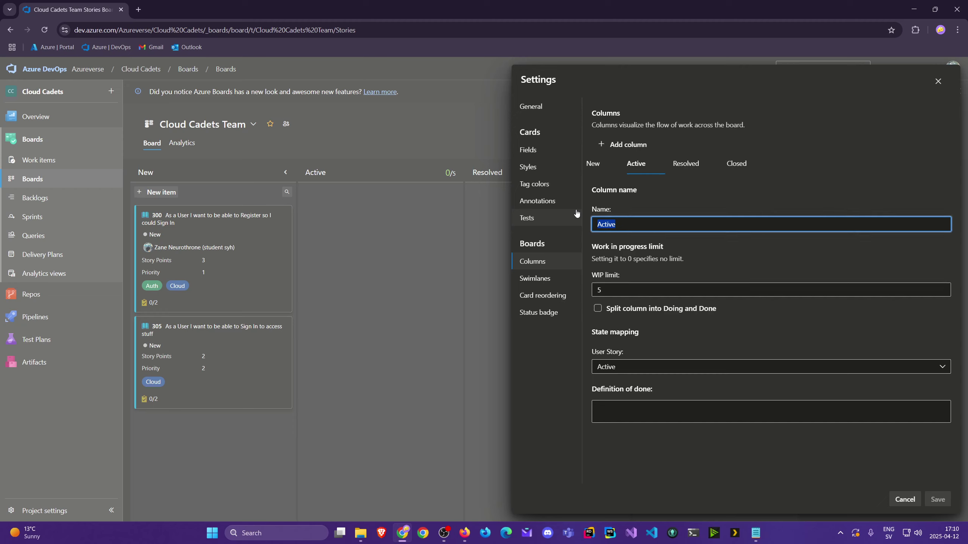
text(Build)
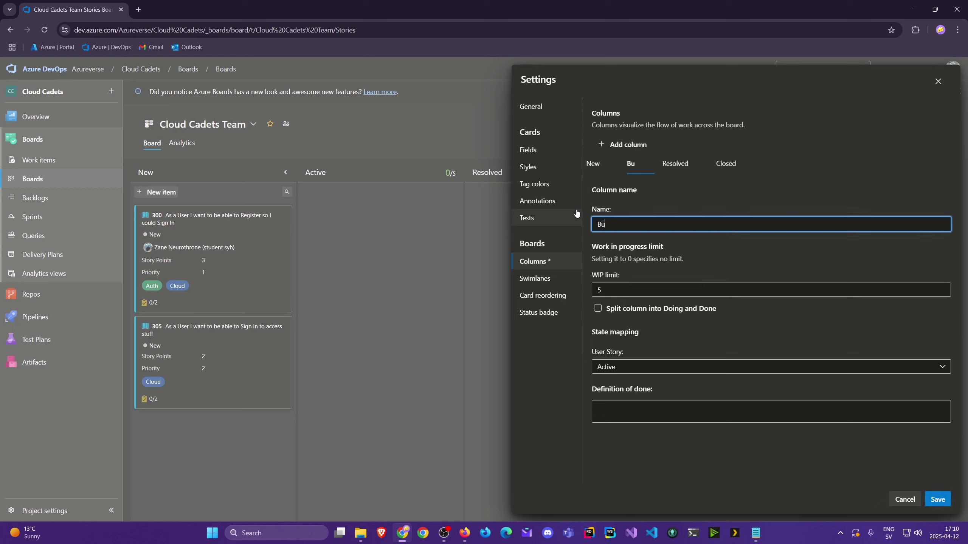
key(BackSpace)
key(BackSpace)
key(BackSpace)
key(BackSpace)
key(BackSpace)
text(Development)
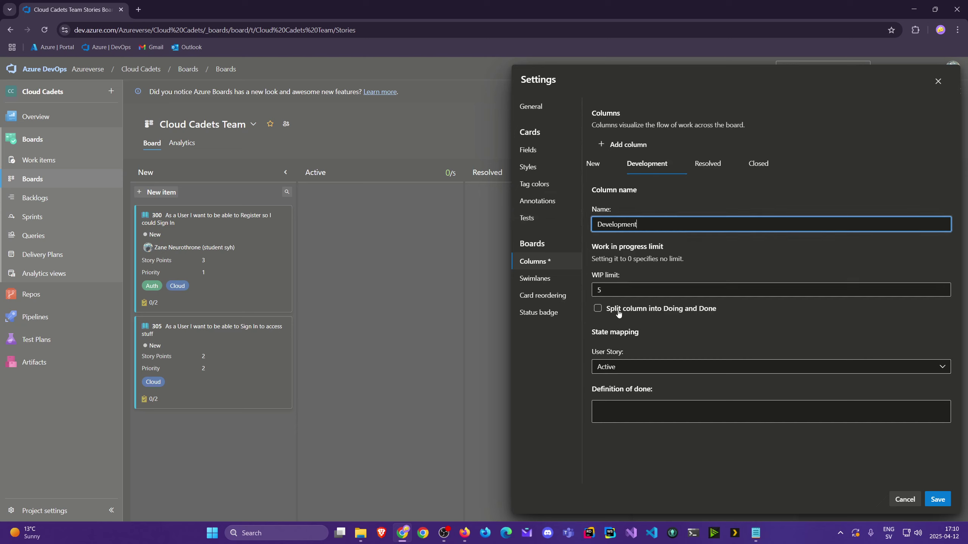
Split the Development column into Doing and Done, and check its WIP limit and state mapping options.
click(598, 309)
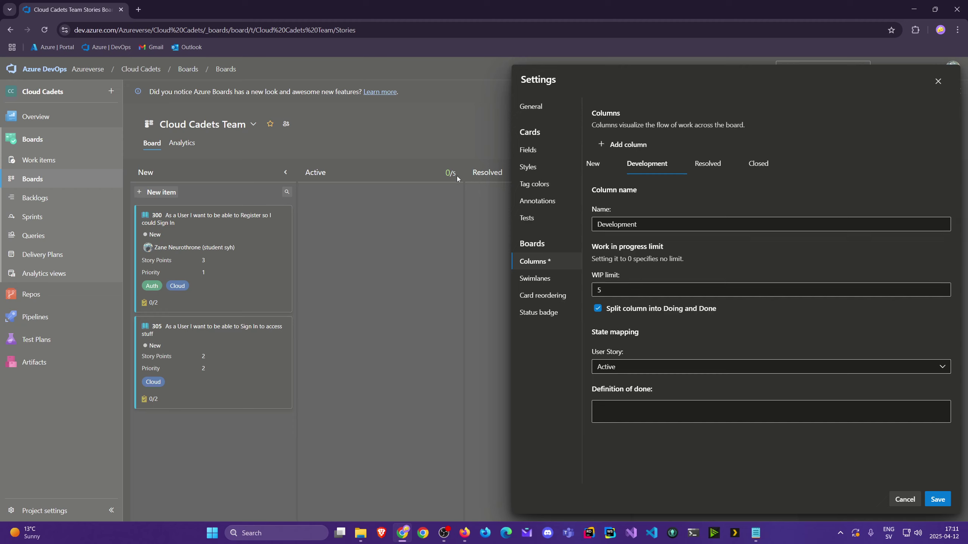
drag(612, 290, 591, 289)
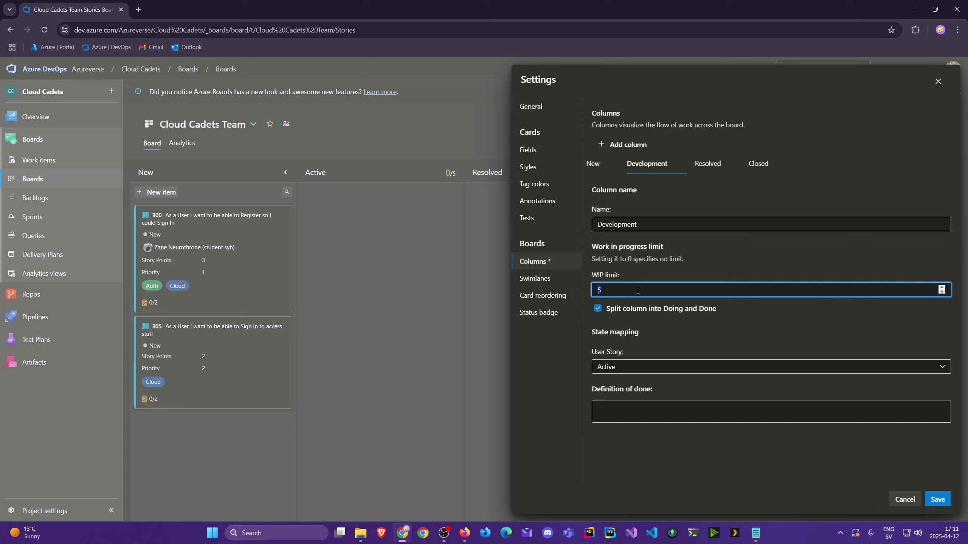
click(635, 370)
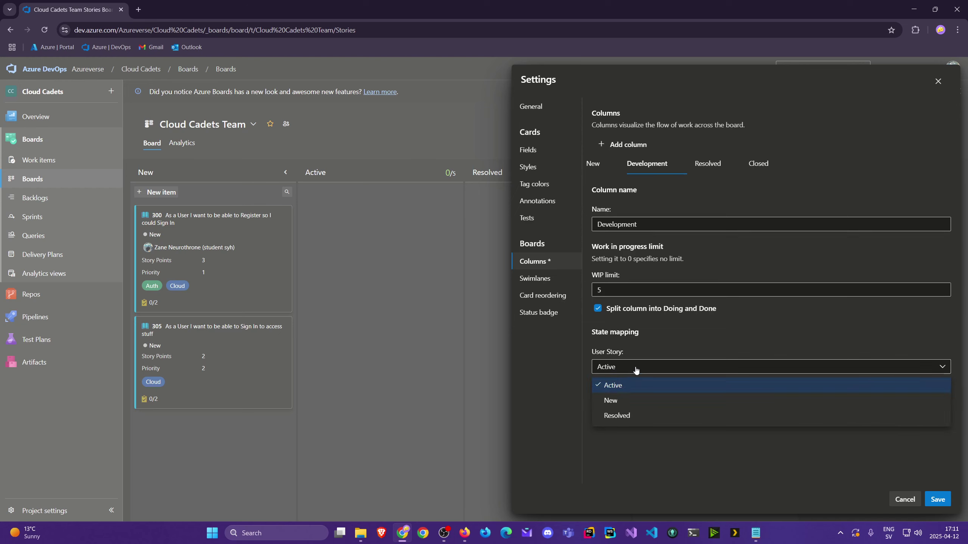
click(636, 366)
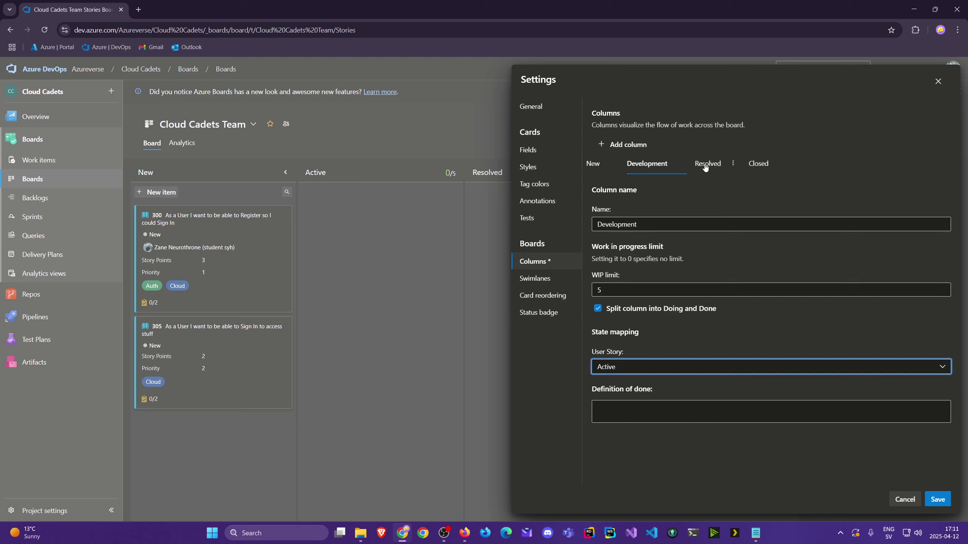
Add a column directly after Development and name it Testing & Code Review.
click(619, 147)
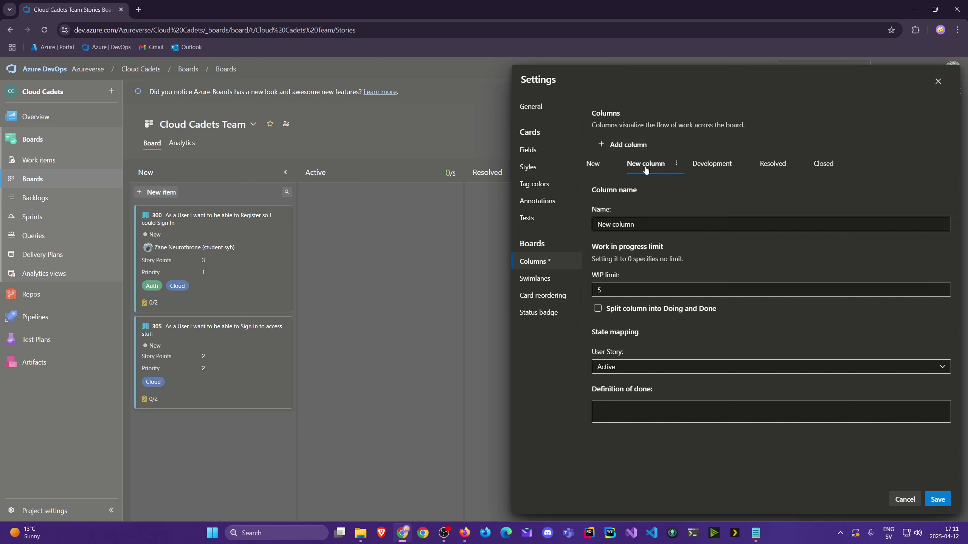
click(677, 164)
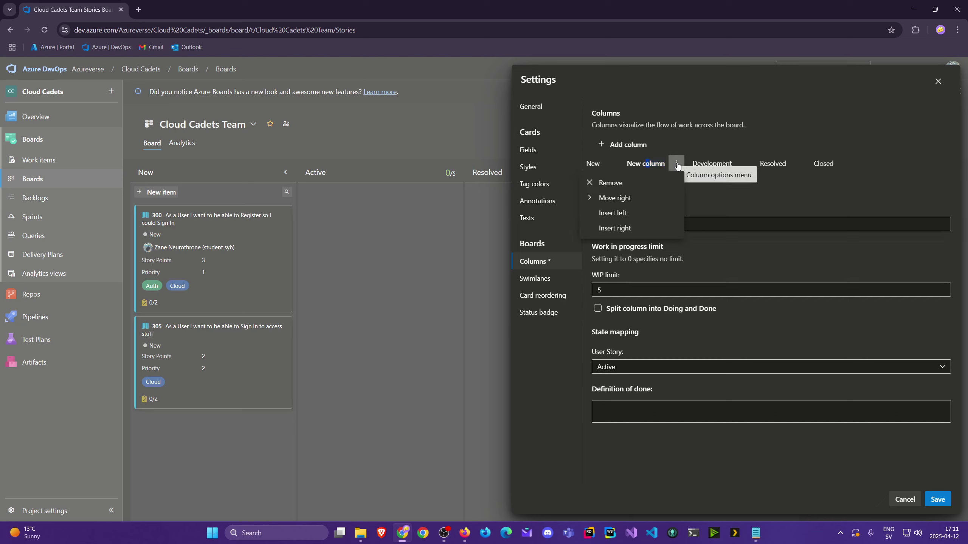
click(638, 197)
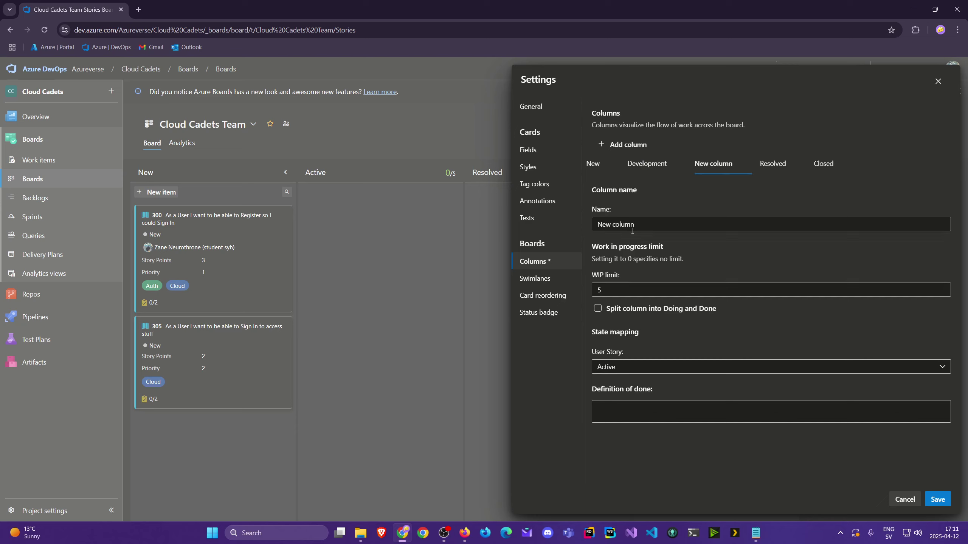
click(651, 224)
key(ctrl+a)
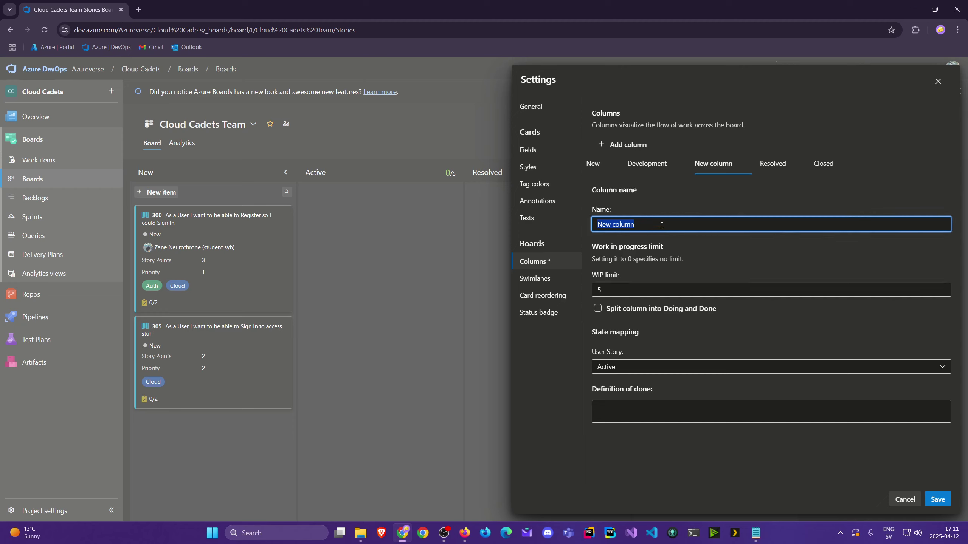
text(Test)
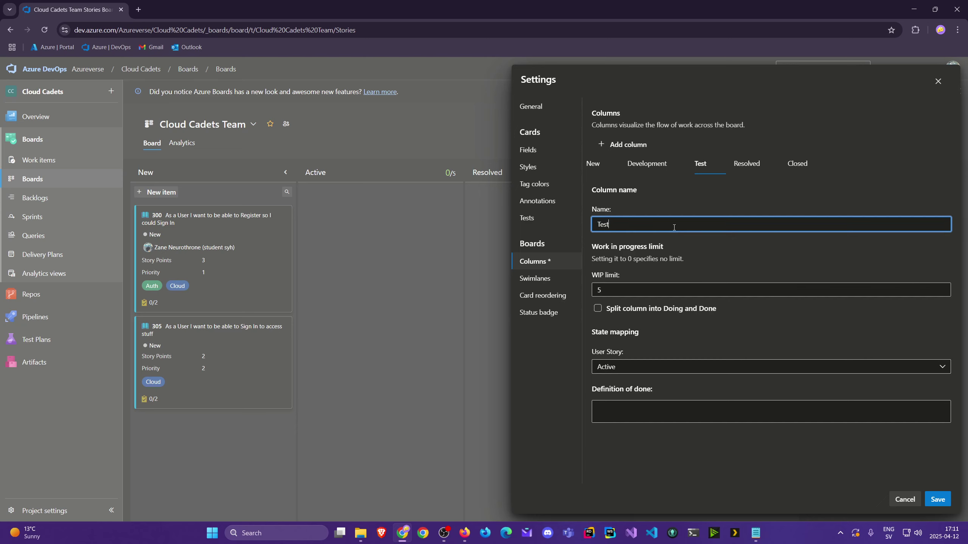
text(ing & Code Review)
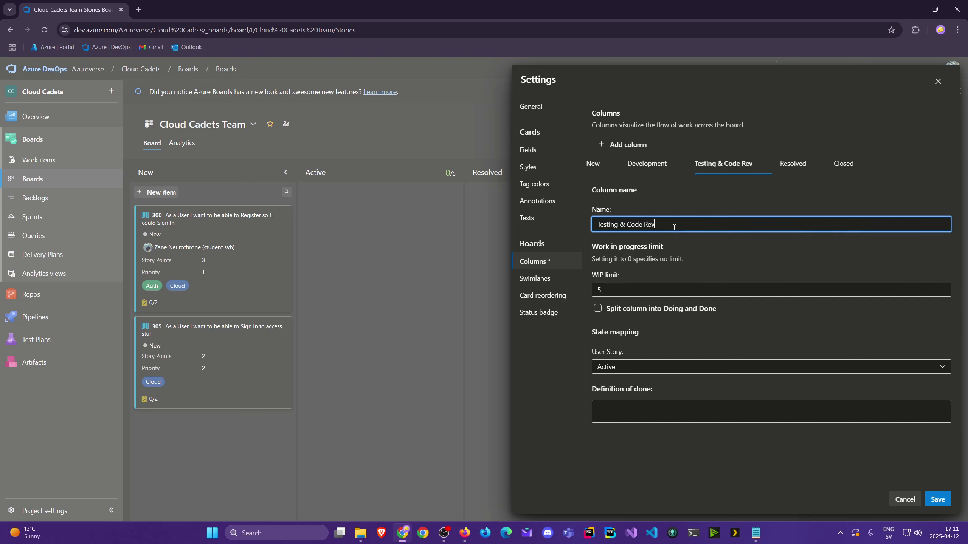
Check the Testing & Code Review column's split and state mapping options, keep it mapped to Active, and save the board settings.
click(631, 310)
click(632, 310)
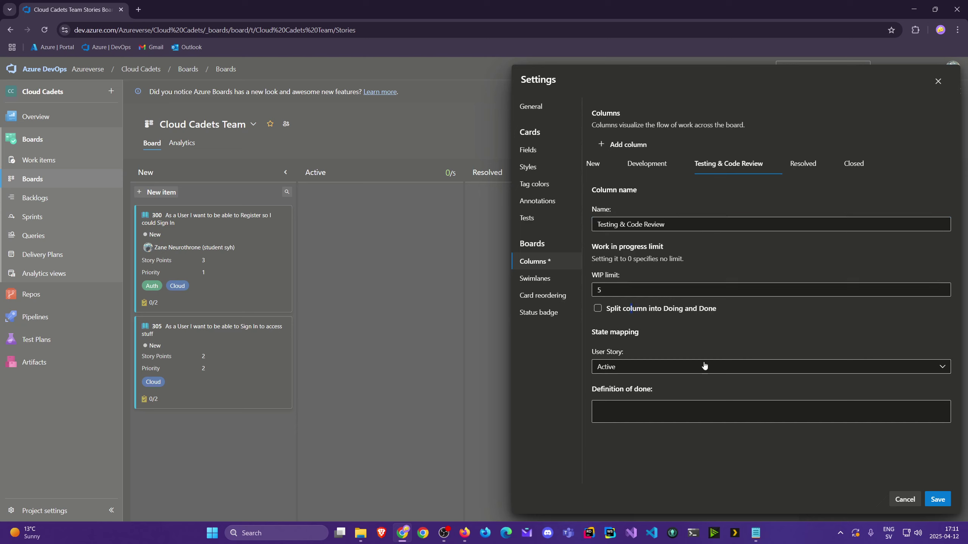
click(644, 368)
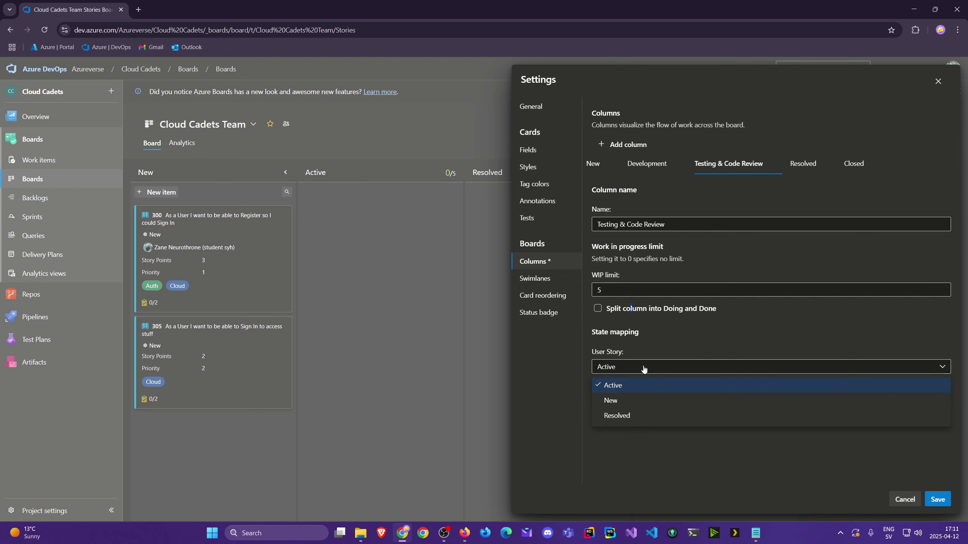
click(644, 367)
click(636, 371)
click(640, 370)
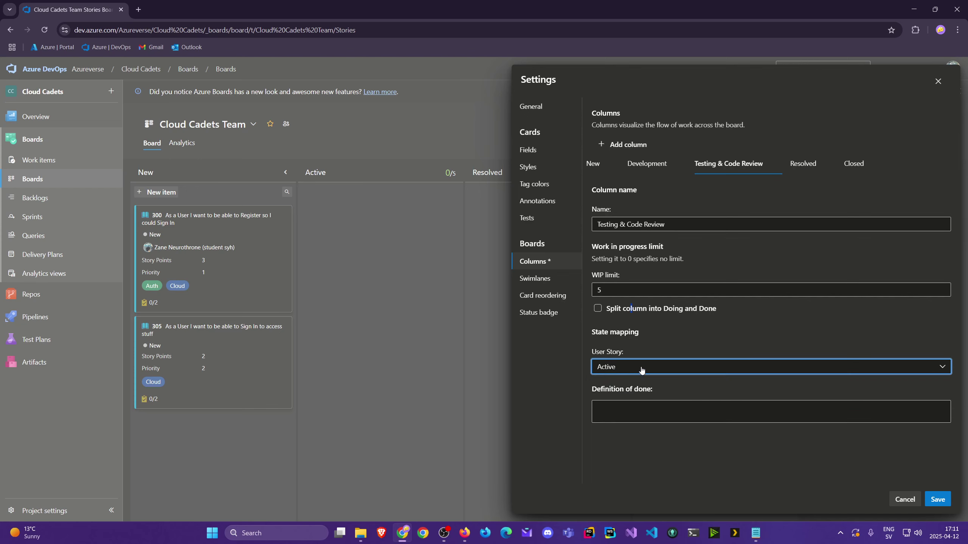
click(937, 500)
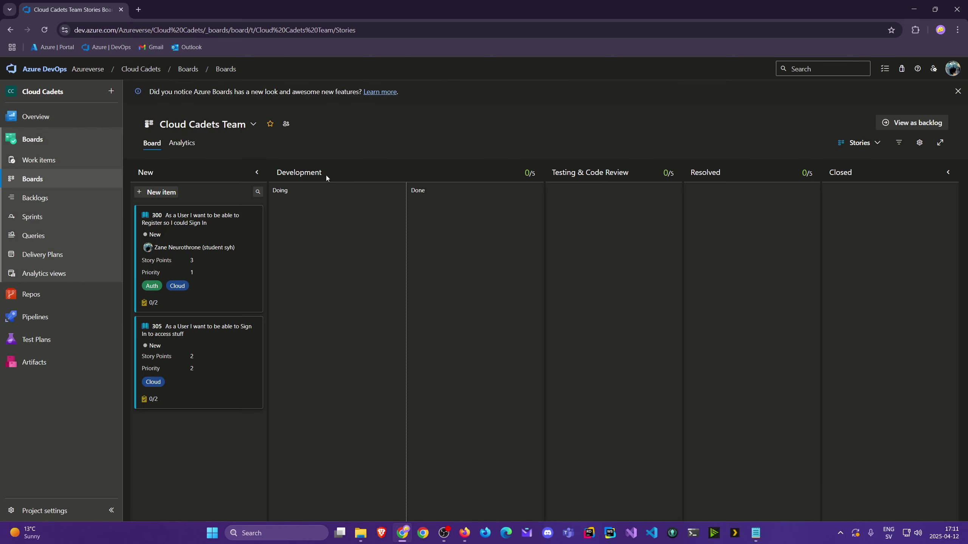
Move the Sign In user story from New to Testing & Code Review and back to New.
drag(227, 277, 627, 287)
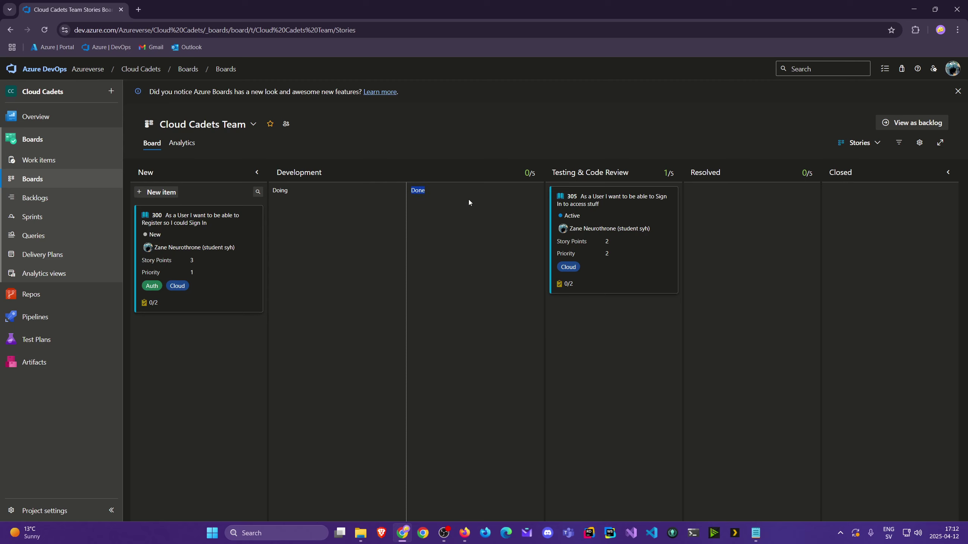
drag(637, 271, 227, 290)
Review the board's column settings, checking the Testing & Code Review column's options and the Resolved and Closed column settings.
click(919, 143)
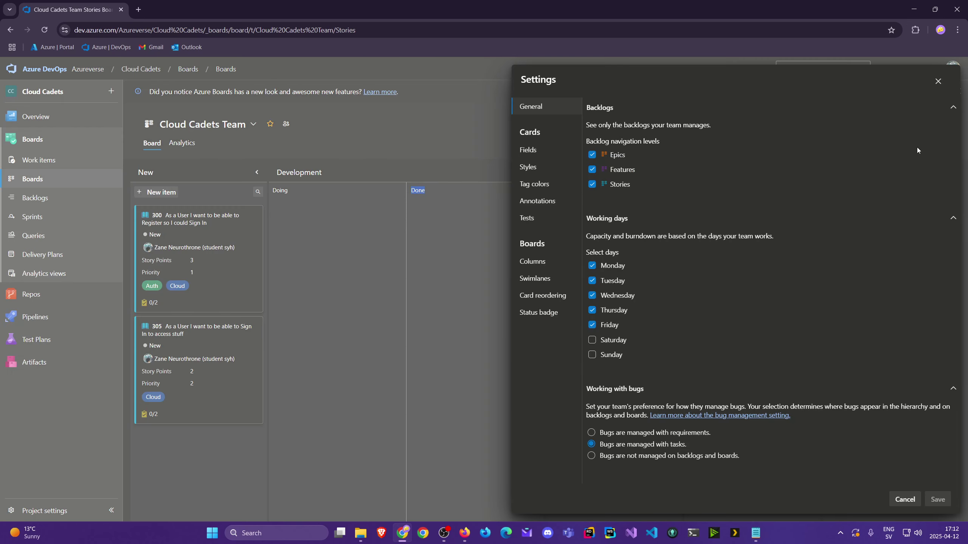
click(549, 265)
click(715, 168)
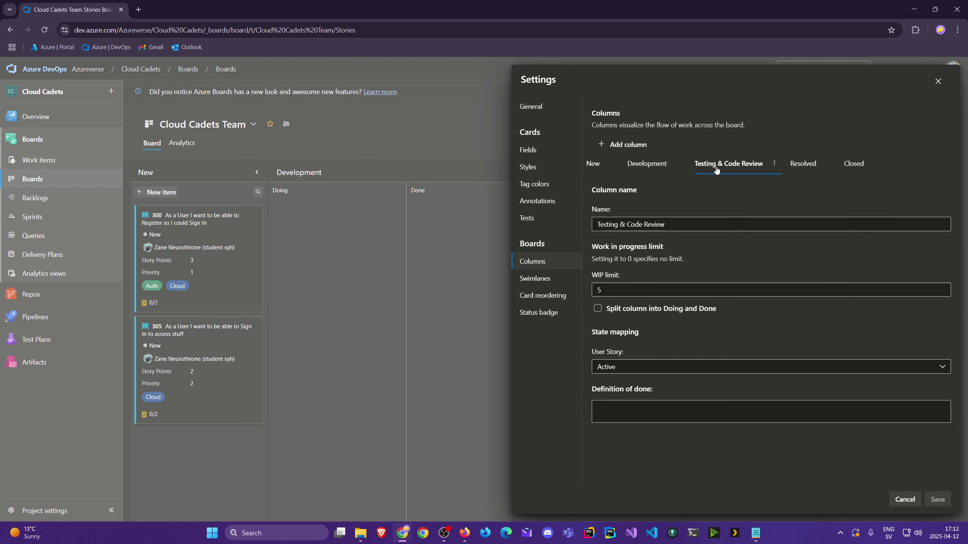
click(775, 165)
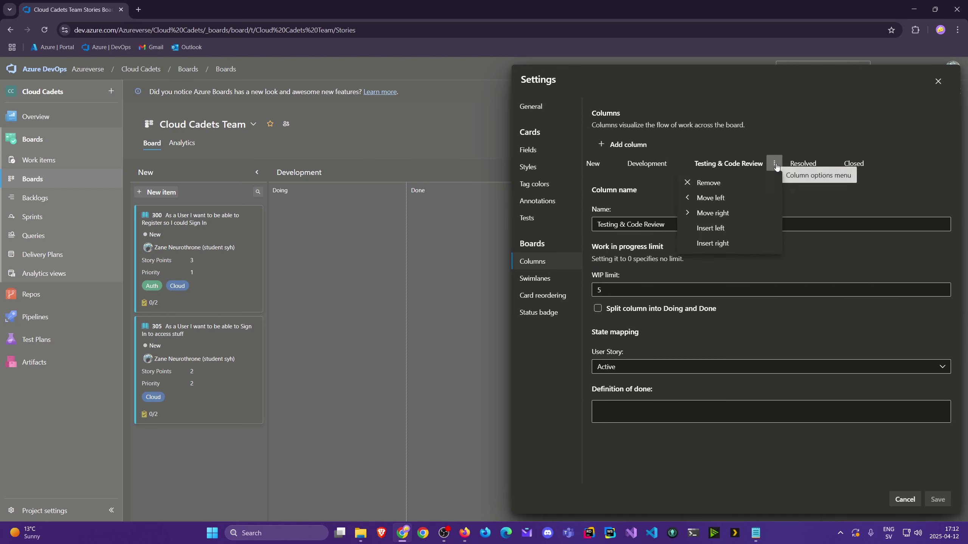
click(775, 165)
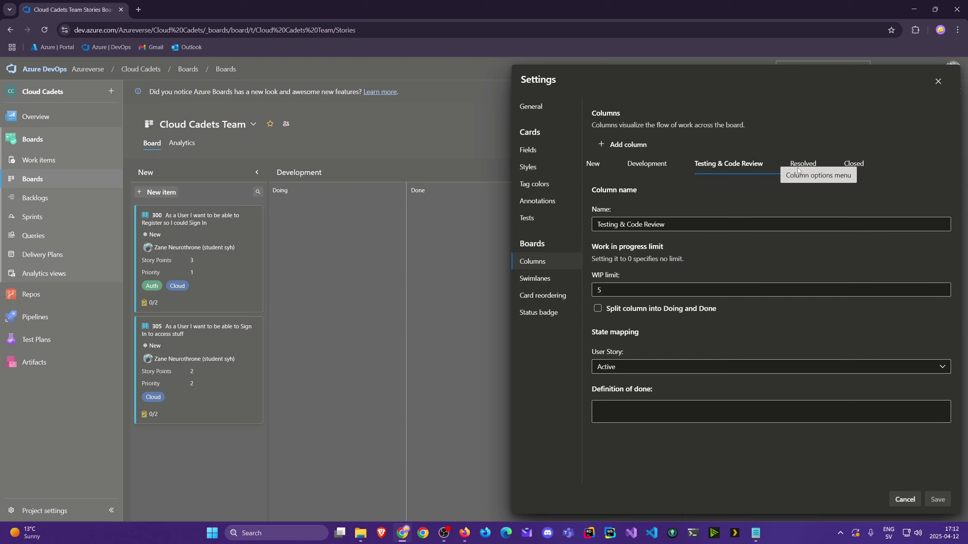
click(799, 166)
click(854, 164)
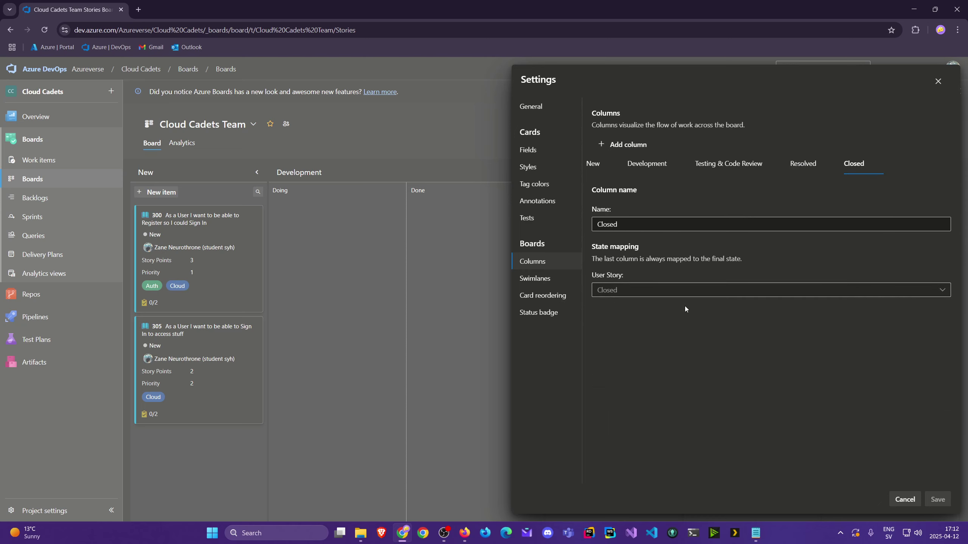
Examine the board's swimlane, card reordering, status badge and general settings, and leave the settings without changing anything.
click(541, 280)
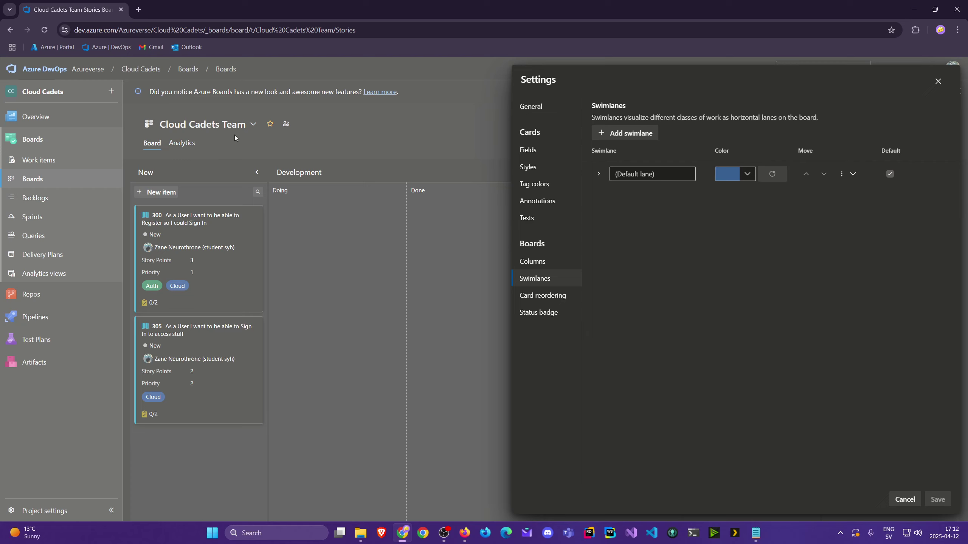
click(555, 298)
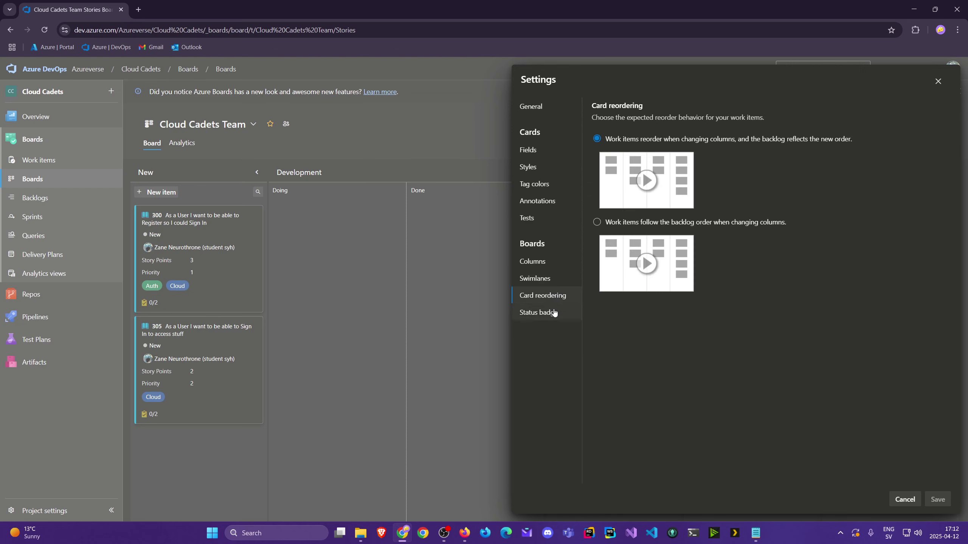
click(554, 313)
click(545, 106)
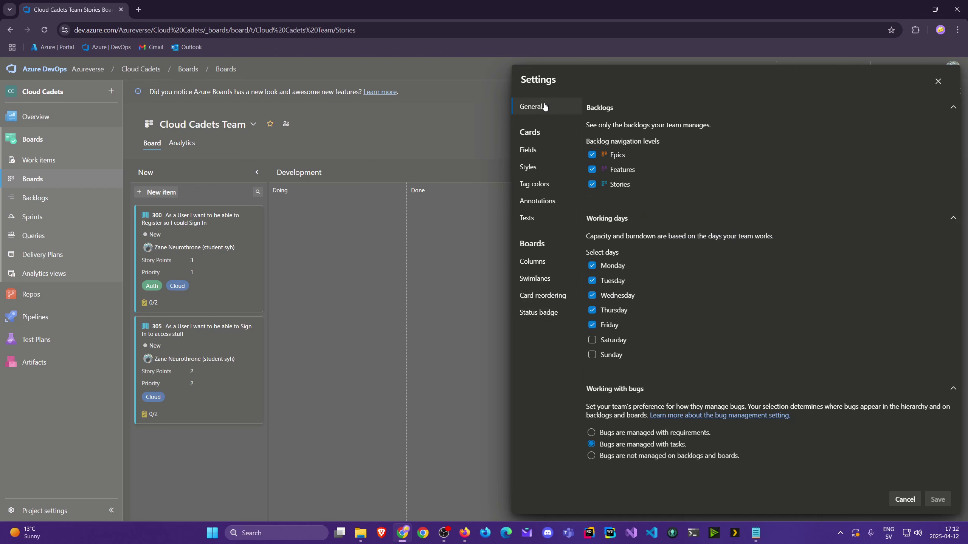
click(918, 501)
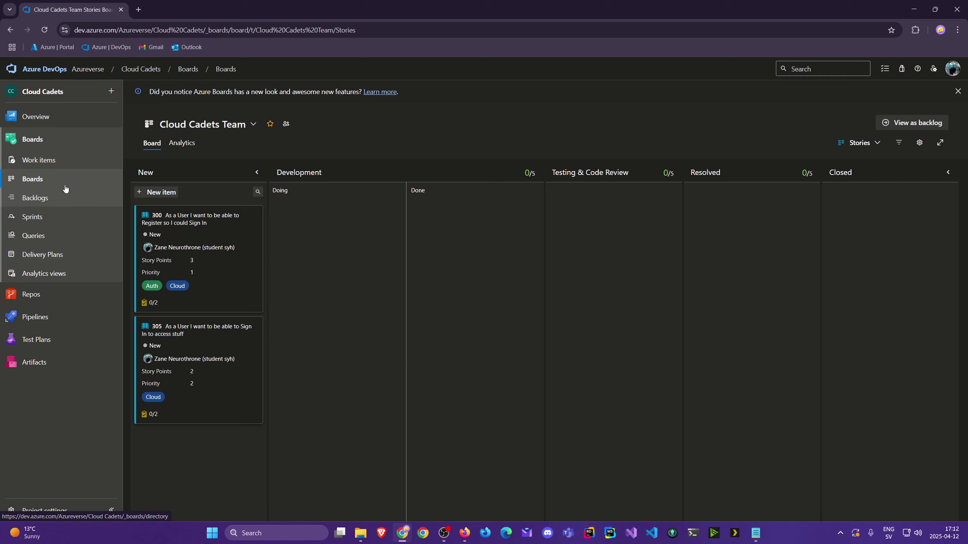
Look through the project's work items, board and team backlog, and open the Sprint 1 taskboard.
click(54, 167)
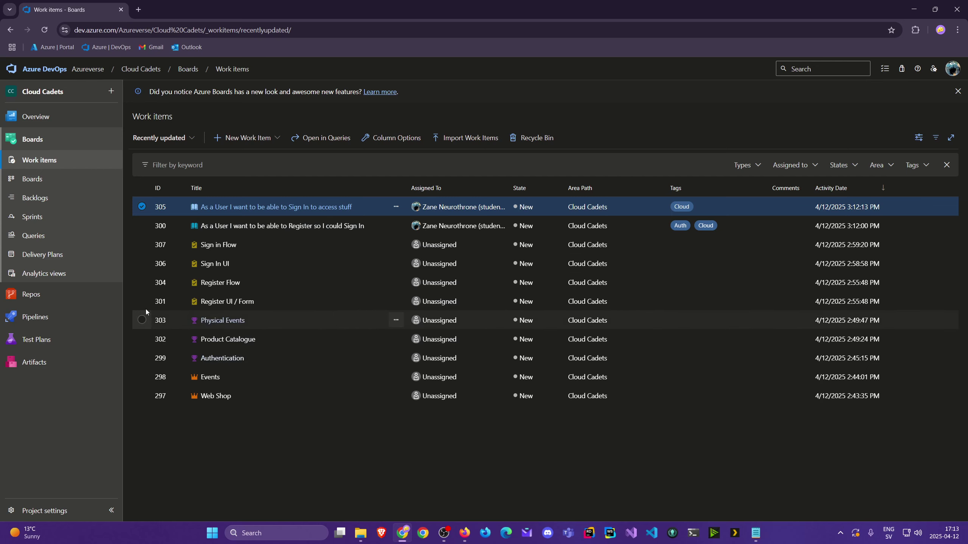
click(74, 187)
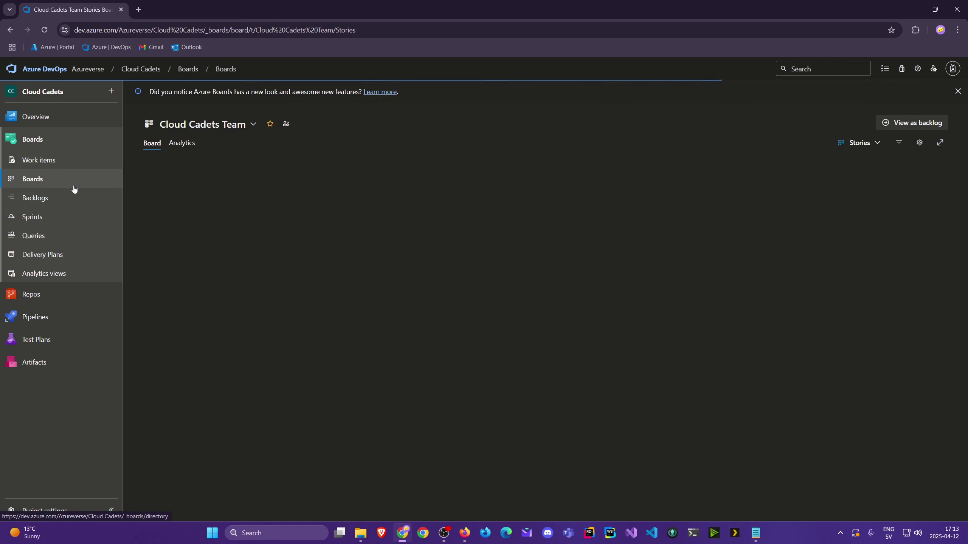
click(44, 204)
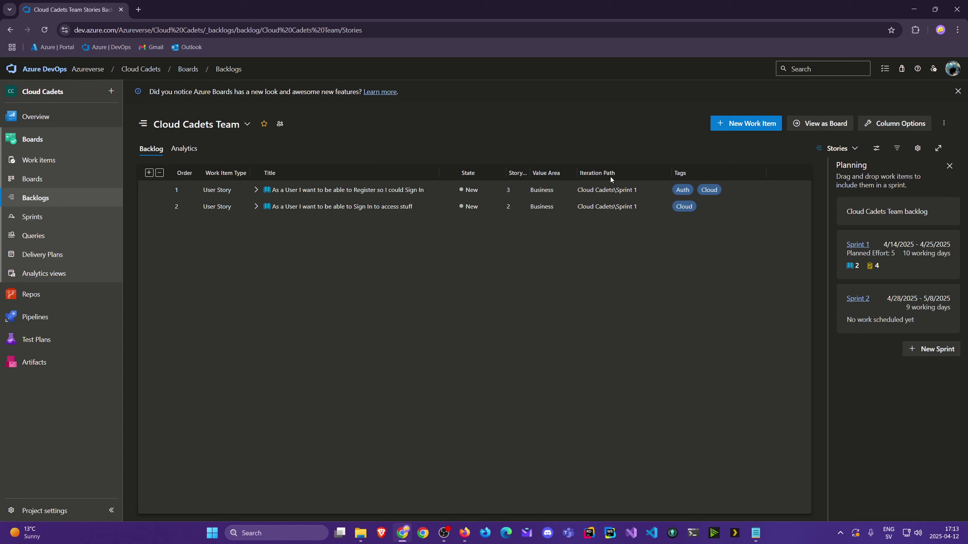
click(64, 223)
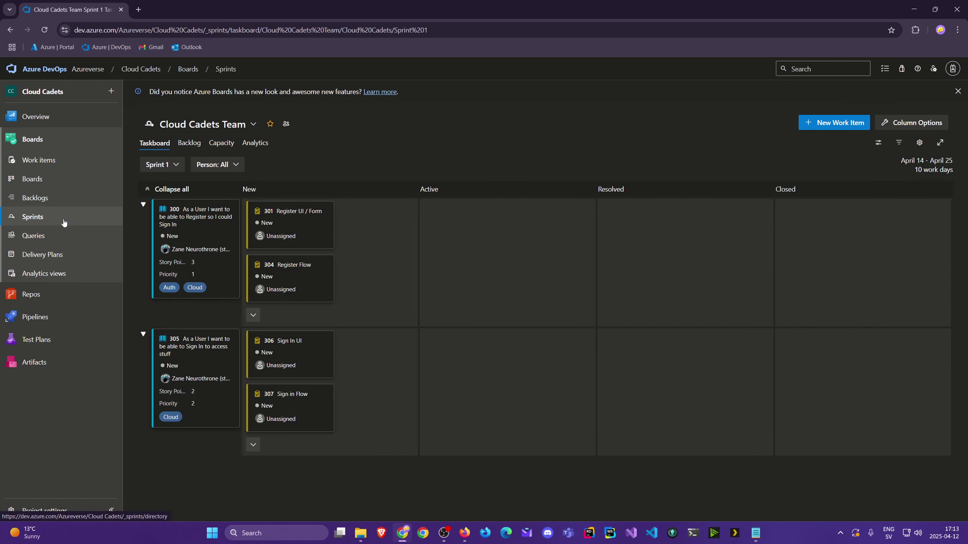